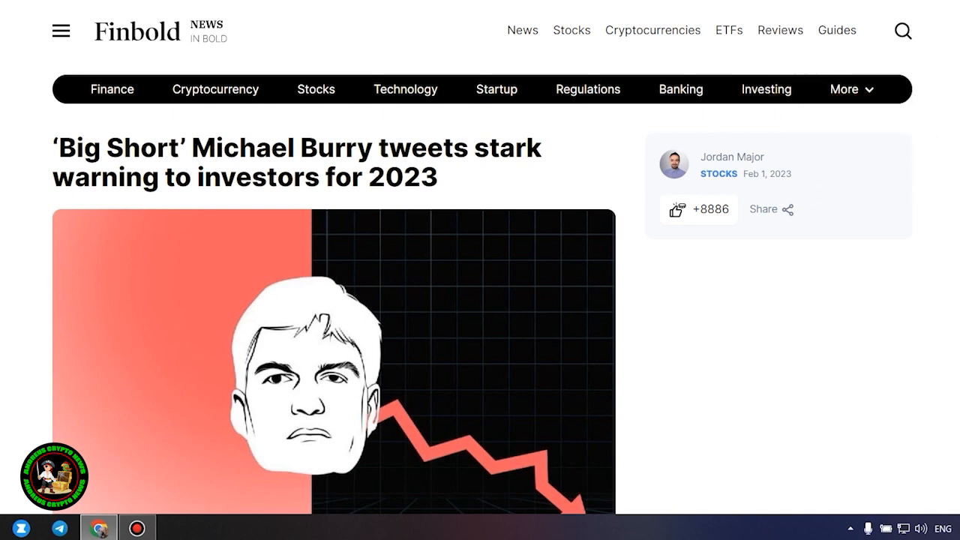
pyautogui.scroll(-5, 334, 300)
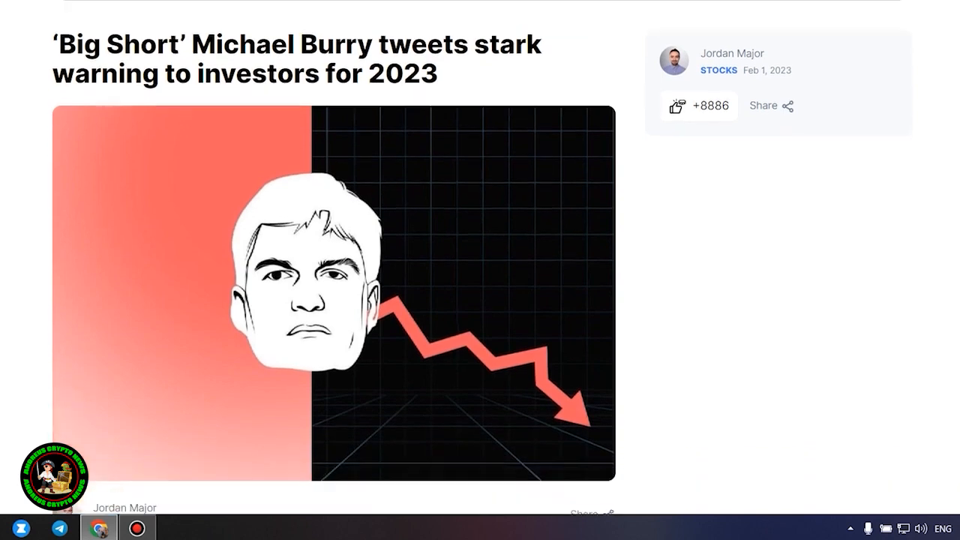
pyautogui.scroll(-2, 334, 300)
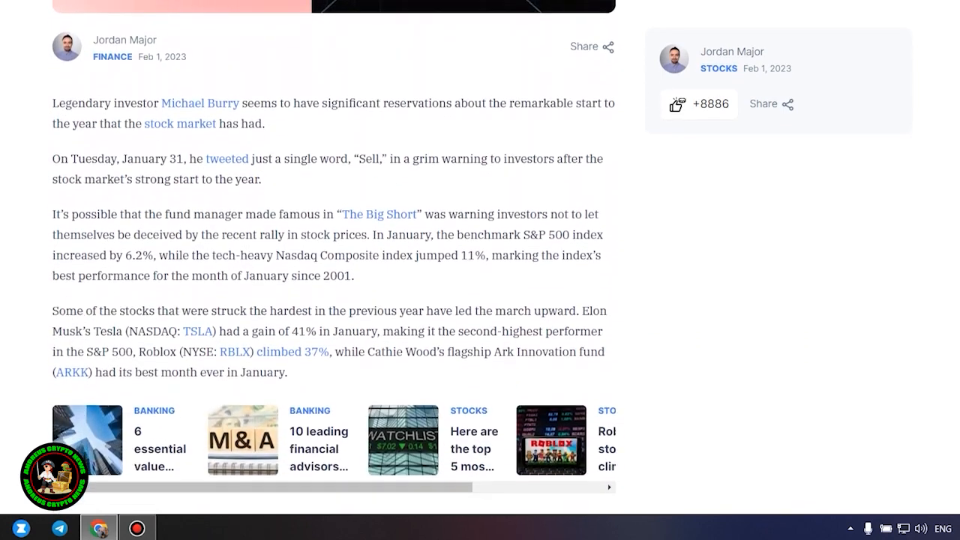
pyautogui.scroll(1, 334, 300)
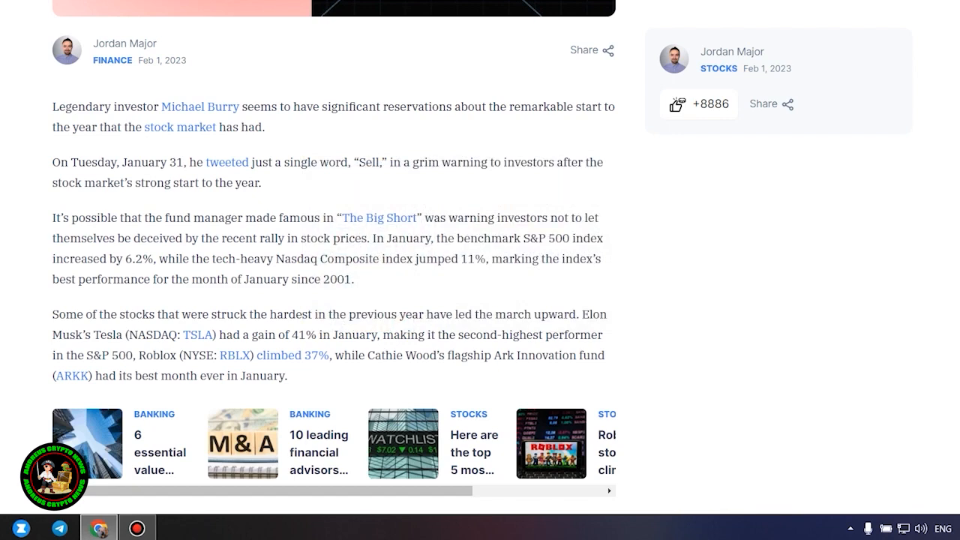
pyautogui.scroll(-3, 334, 263)
pyautogui.scroll(-3, 333, 263)
pyautogui.scroll(-3, 334, 262)
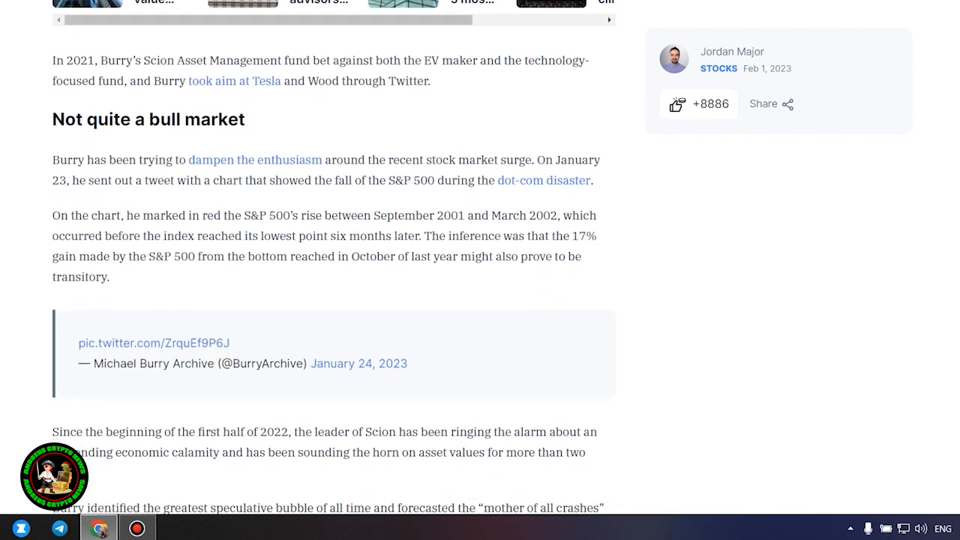
pyautogui.scroll(-2, 333, 263)
pyautogui.scroll(-1, 334, 262)
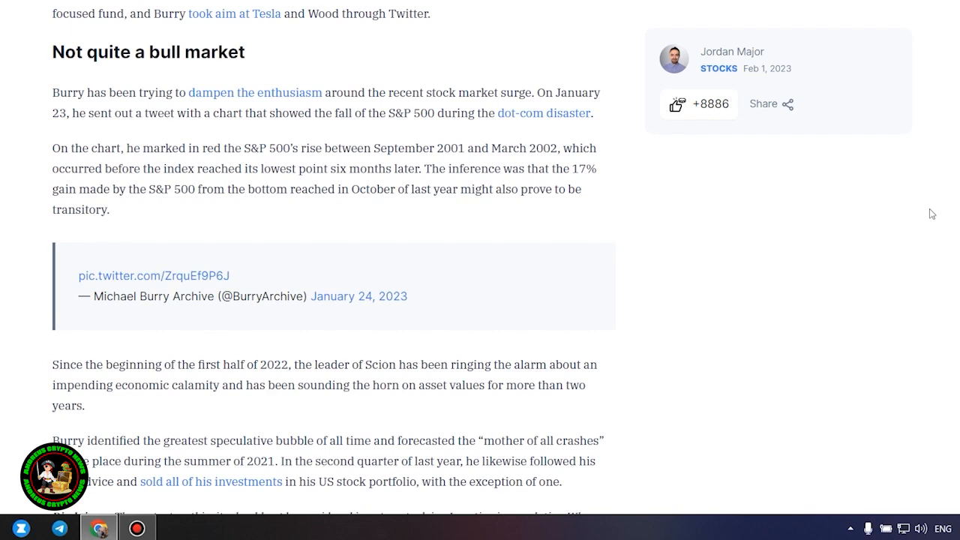
pyautogui.scroll(-3, 935, 213)
pyautogui.scroll(-1, 934, 213)
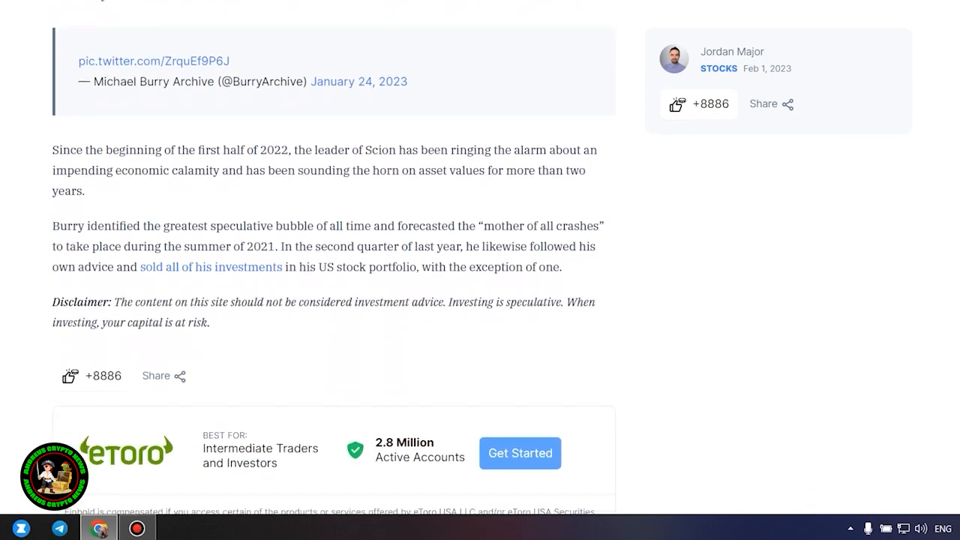
pyautogui.scroll(2, 934, 213)
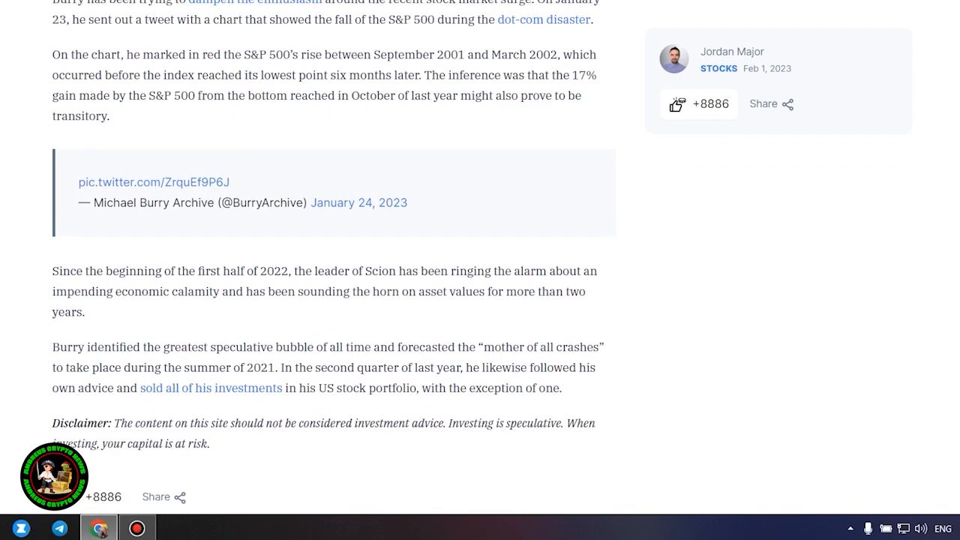
pyautogui.scroll(3, 934, 213)
pyautogui.scroll(3, 934, 213)
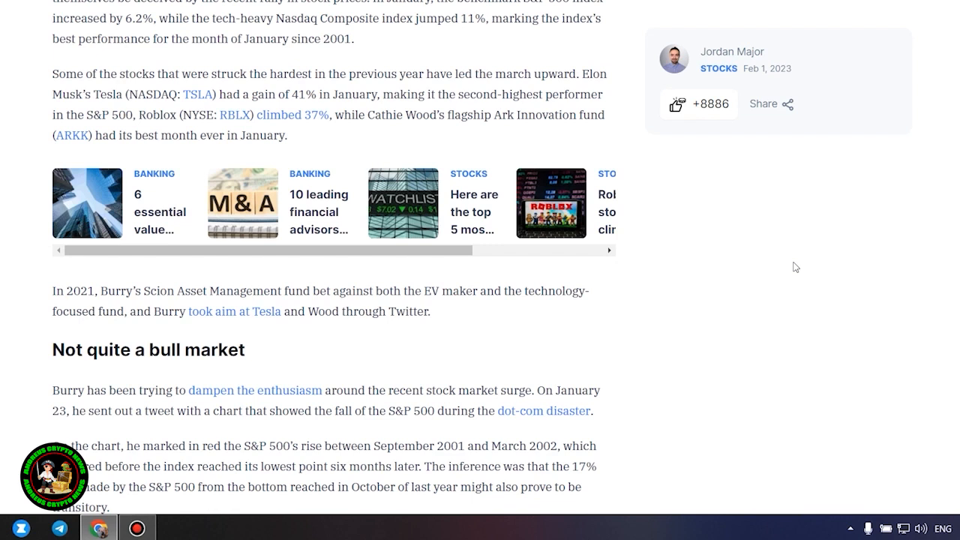
pyautogui.scroll(4, 796, 267)
pyautogui.scroll(-6, 795, 267)
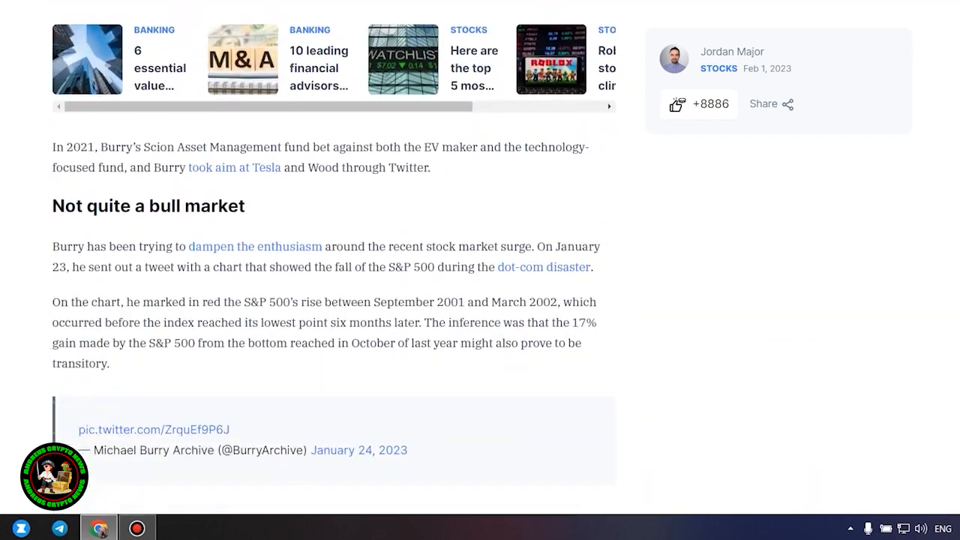
pyautogui.scroll(-3, 796, 267)
pyautogui.scroll(-1, 796, 267)
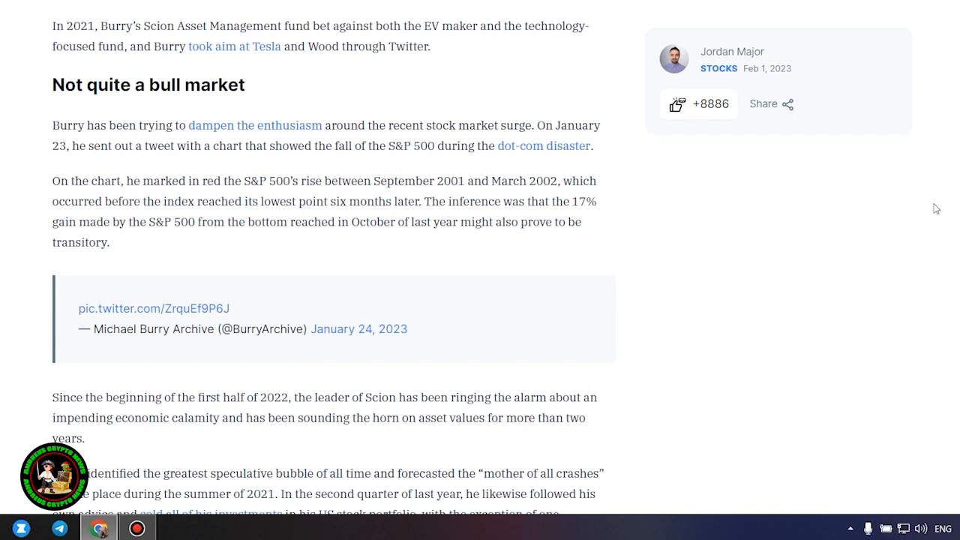
pyautogui.scroll(-4, 936, 209)
pyautogui.scroll(-1, 936, 209)
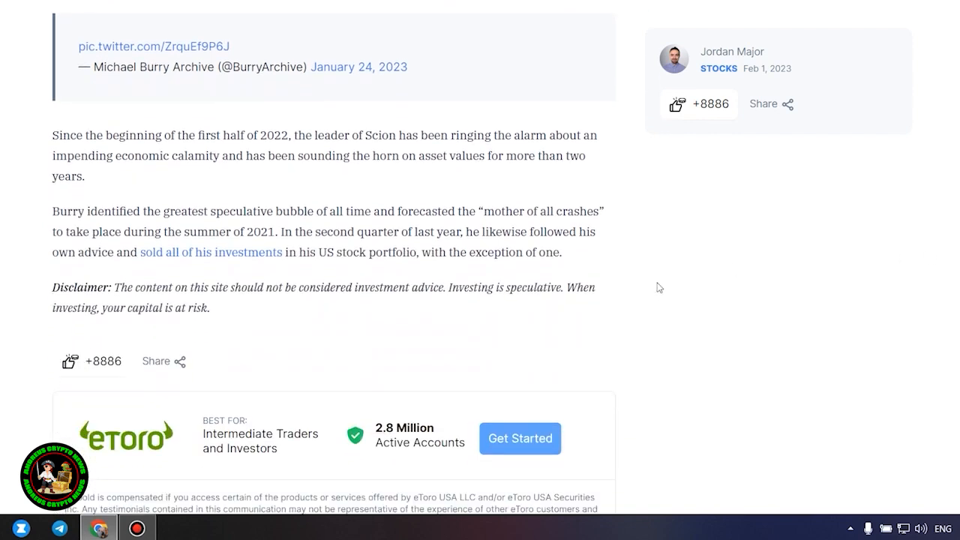
pyautogui.scroll(1, 654, 291)
pyautogui.scroll(1, 653, 292)
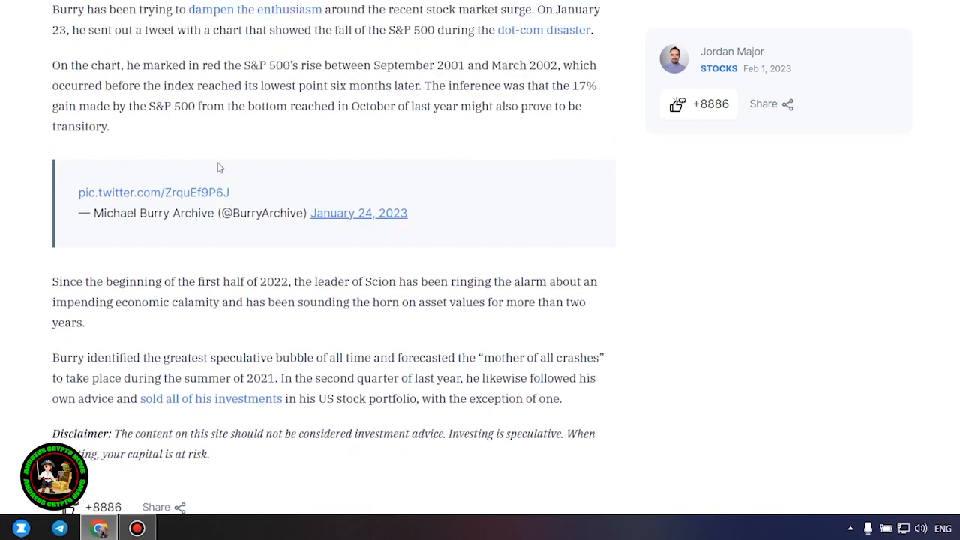
pyautogui.moveTo(46, 8); pyautogui.dragTo(408, 433)
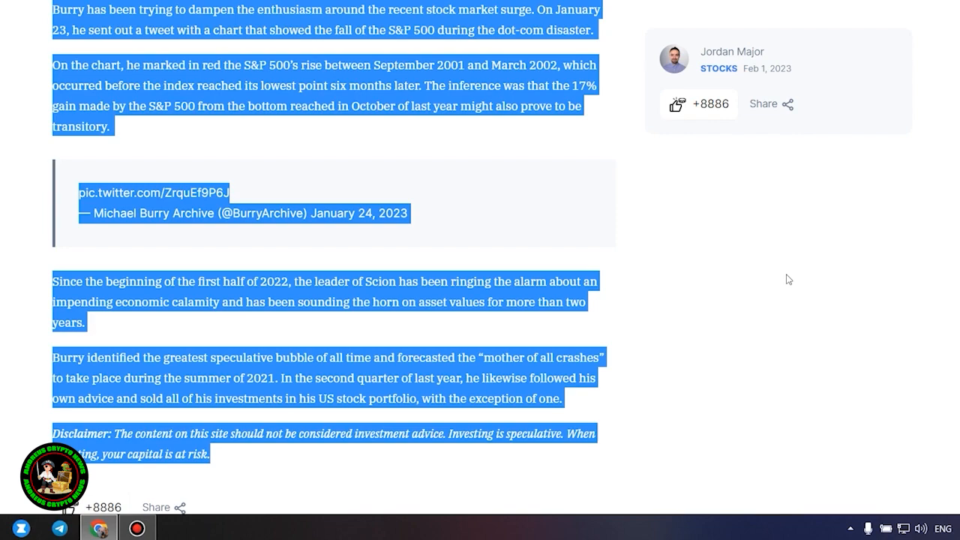
# Deselect the Burry article's highlighted text before moving on to the DCG Grayscale piece
pyautogui.click(788, 280)
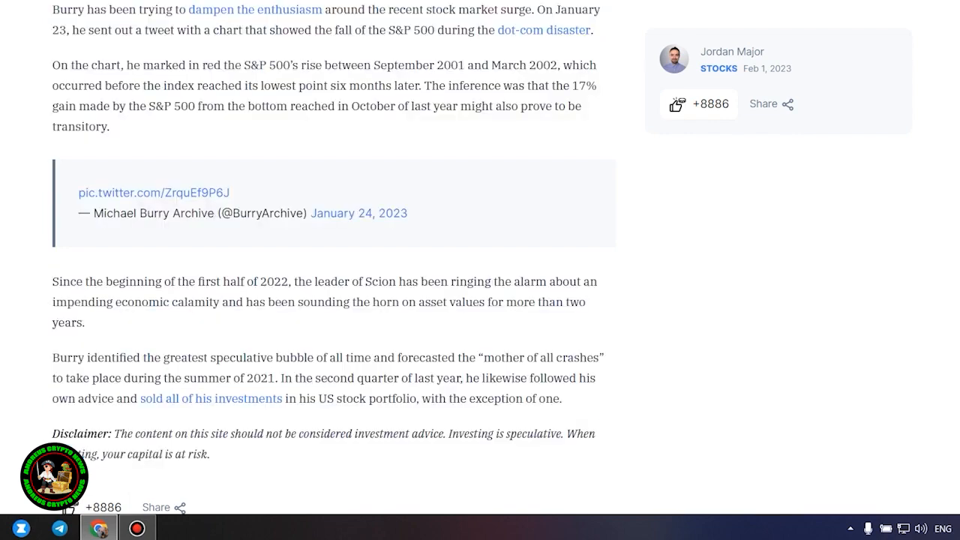
pyautogui.scroll(10, 788, 280)
pyautogui.scroll(2, 788, 280)
pyautogui.scroll(-5, 334, 270)
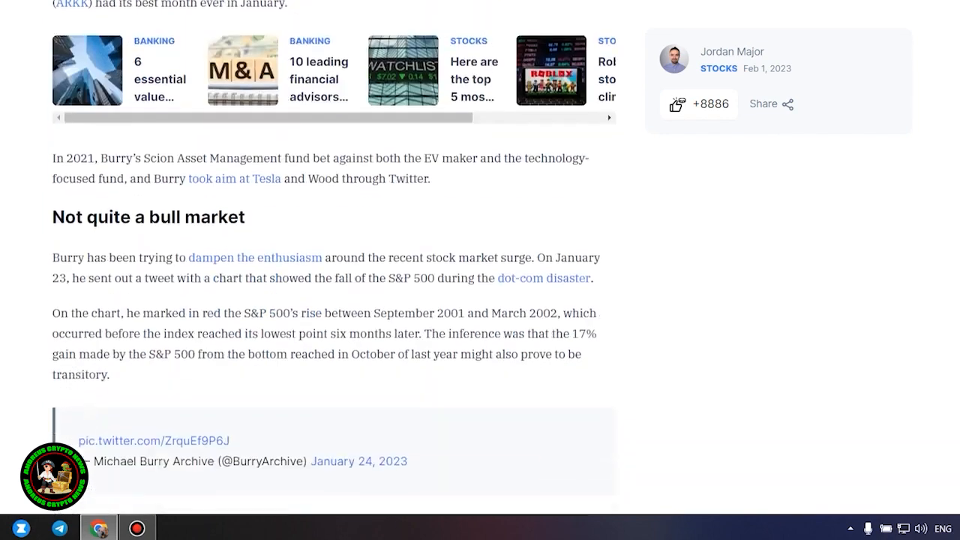
pyautogui.scroll(-6, 333, 270)
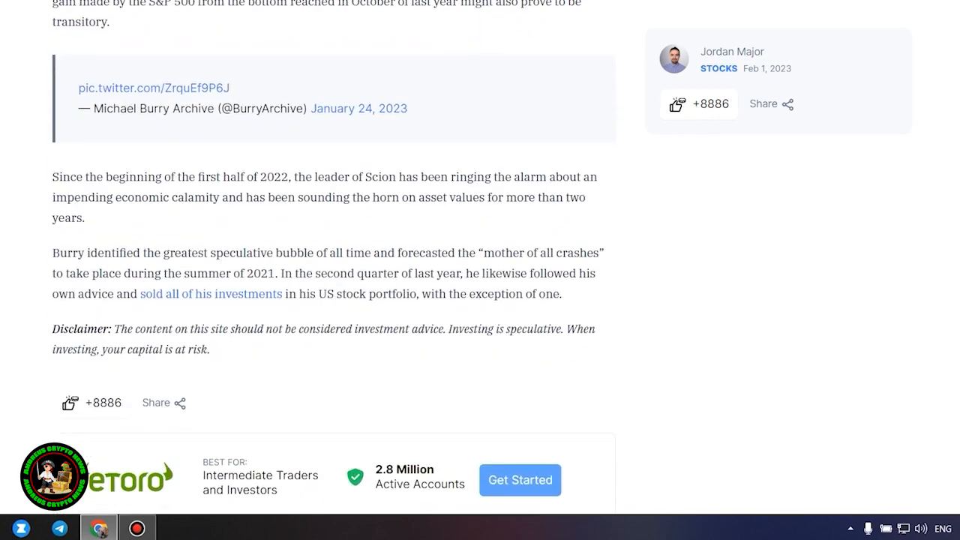
pyautogui.scroll(2, 334, 270)
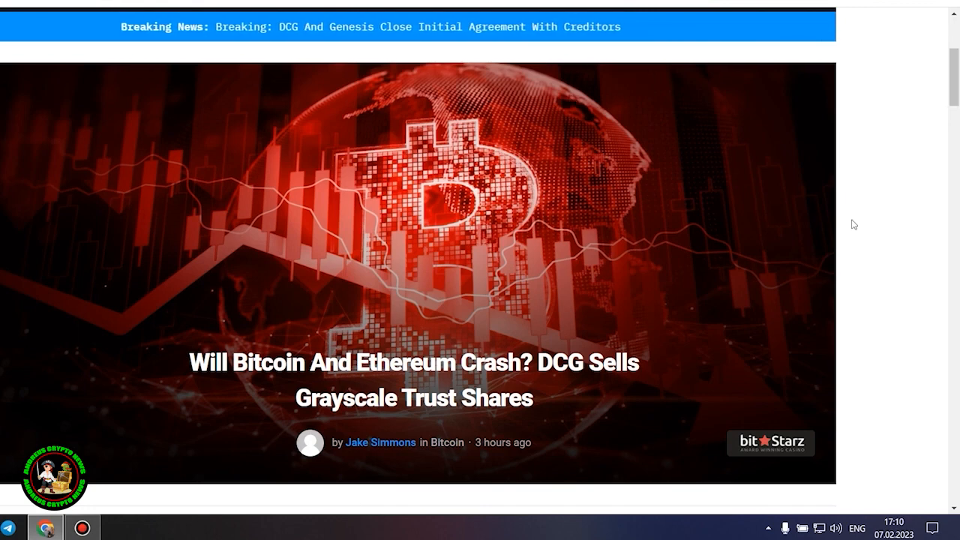
# Highlight the 'DCG Sells Grayscale Trust Shares' headline for reading, then deselect it
pyautogui.moveTo(535, 397); pyautogui.dragTo(189, 362)
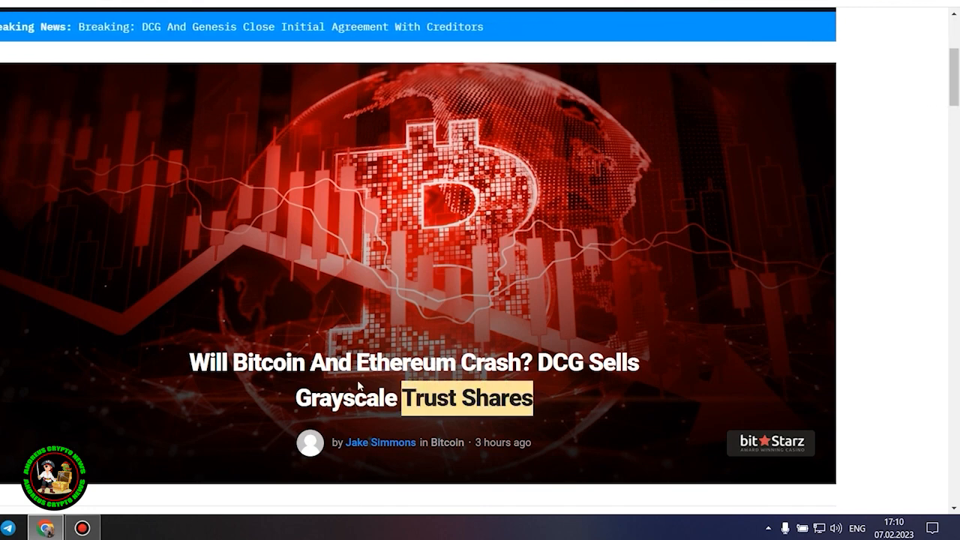
pyautogui.click(882, 281)
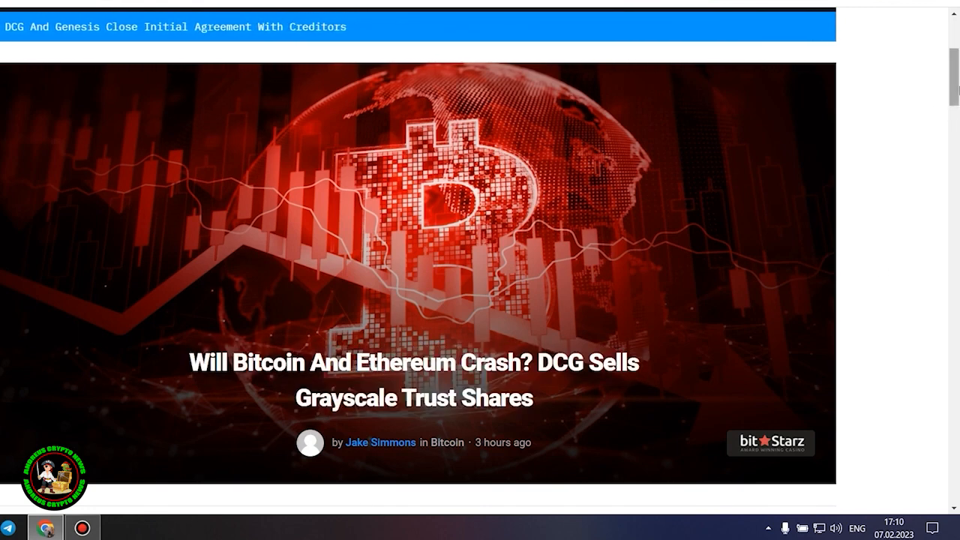
pyautogui.scroll(-5, 882, 282)
pyautogui.moveTo(954, 108)
pyautogui.mouseDown()
pyautogui.moveTo(953, 88)
pyautogui.moveTo(953, 144)
pyautogui.mouseUp()
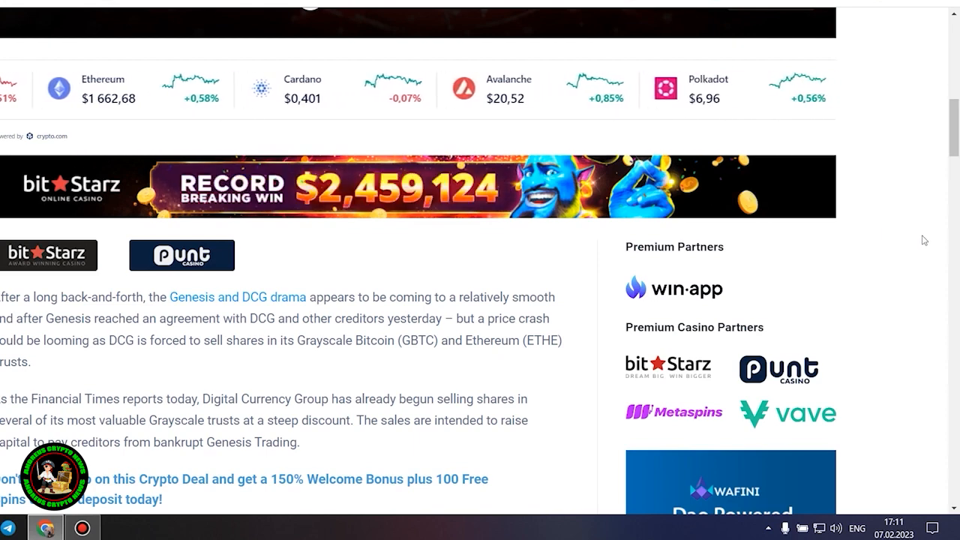
pyautogui.moveTo(954, 142); pyautogui.dragTo(954, 171)
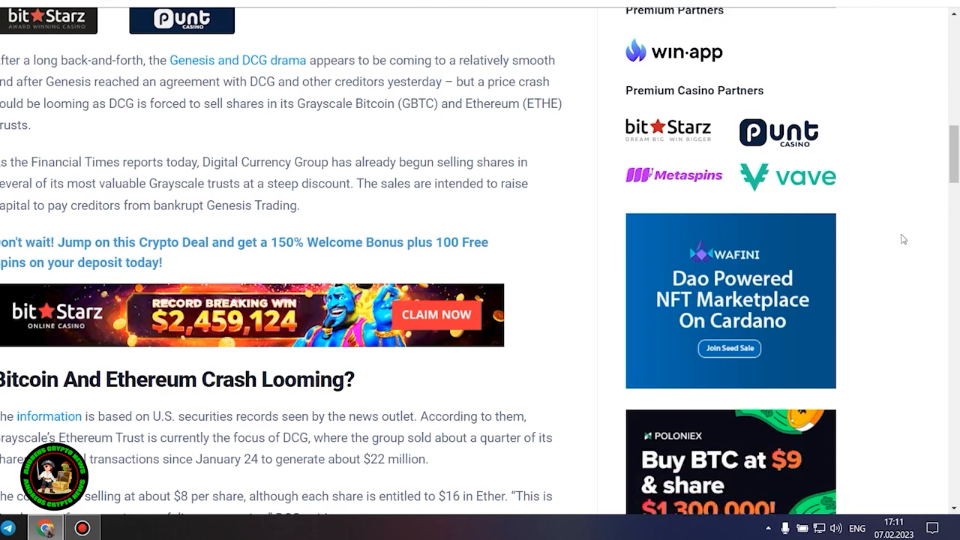
pyautogui.moveTo(953, 146); pyautogui.dragTo(954, 174)
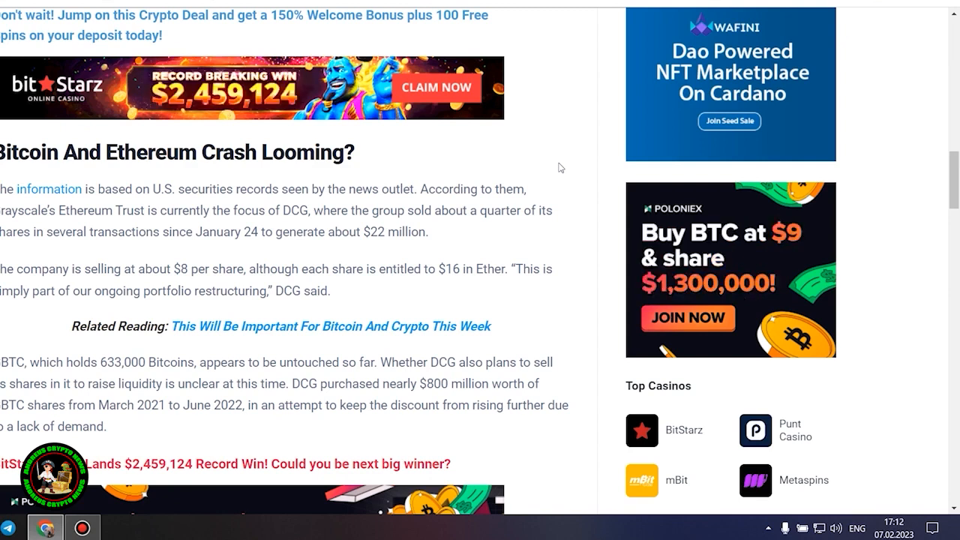
pyautogui.scroll(-1, 560, 167)
pyautogui.scroll(-2, 489, 191)
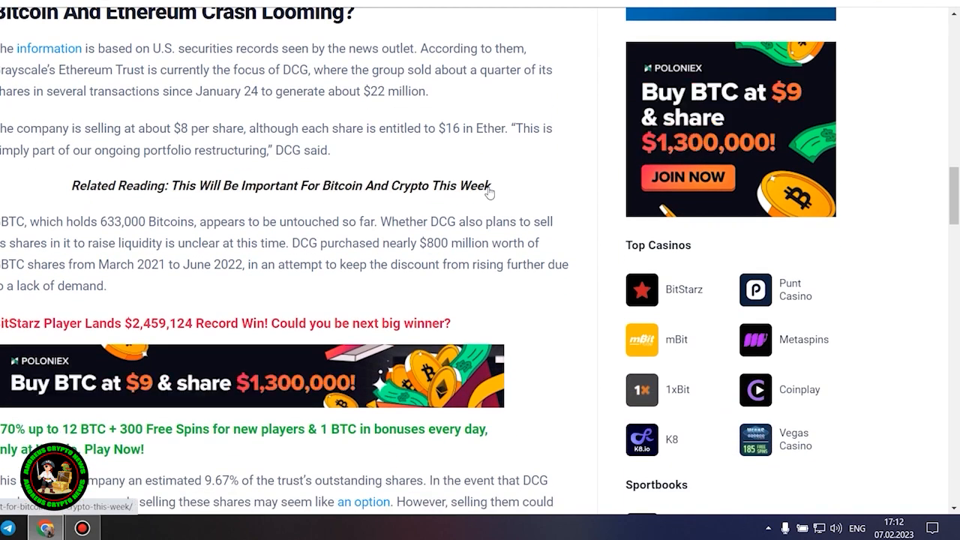
pyautogui.scroll(-2, 489, 191)
pyautogui.scroll(-1, 313, 320)
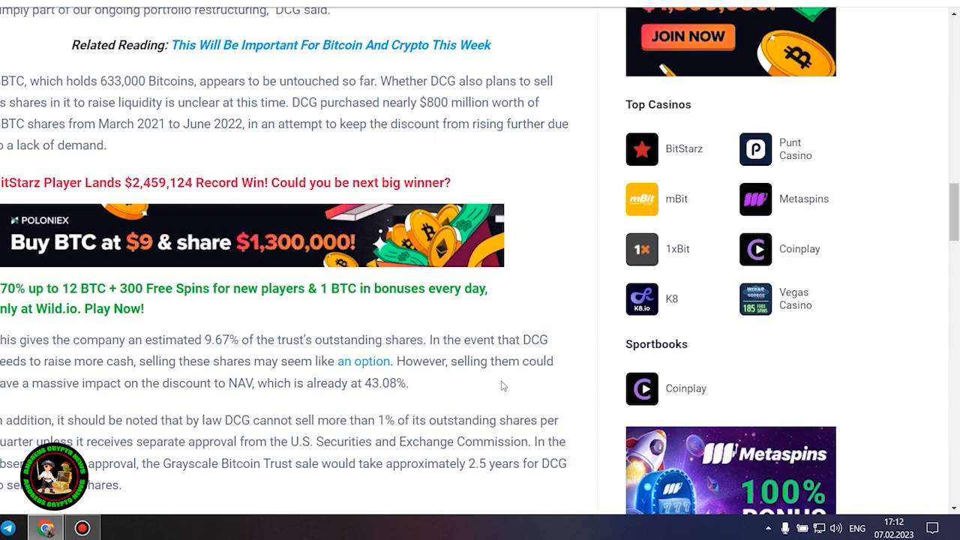
pyautogui.moveTo(953, 214); pyautogui.dragTo(953, 236)
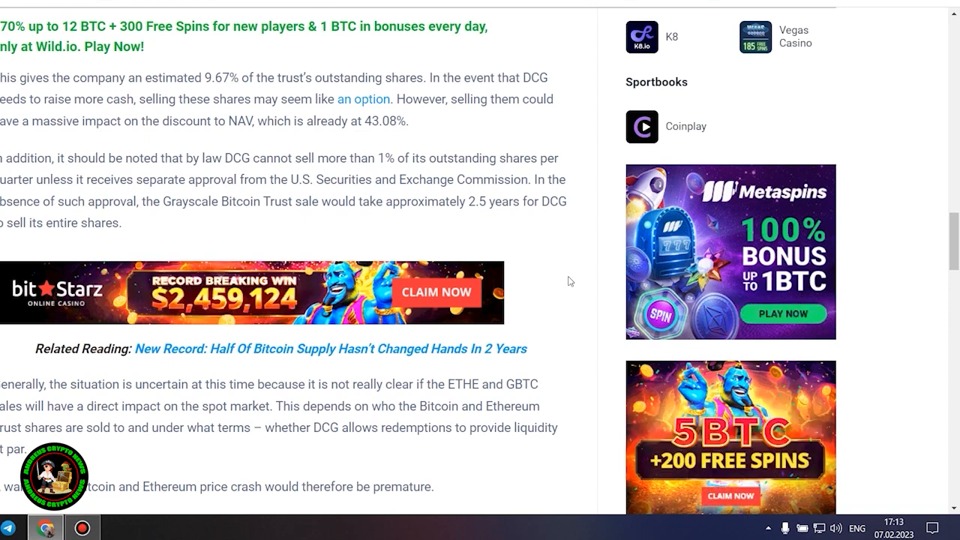
pyautogui.scroll(-1, 568, 283)
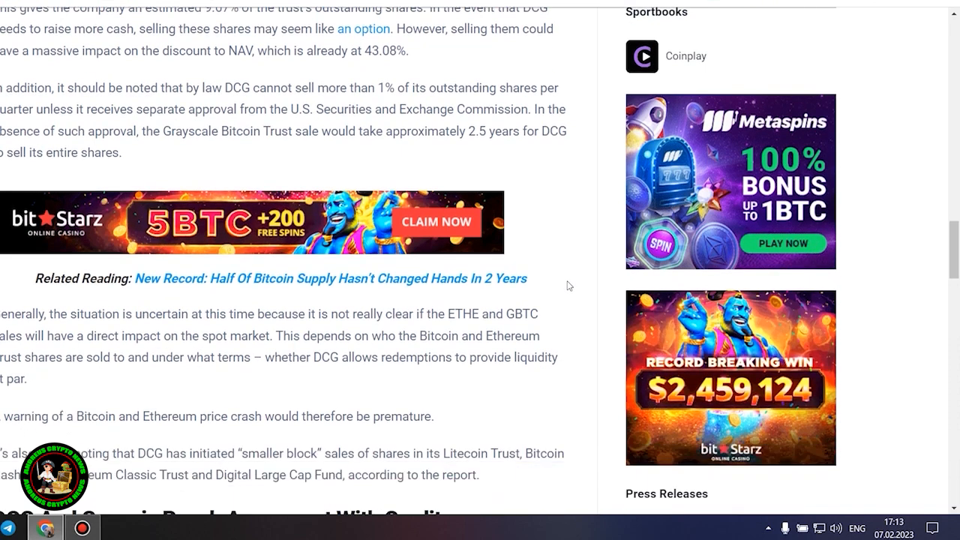
pyautogui.scroll(-2, 568, 286)
pyautogui.scroll(-1, 568, 286)
pyautogui.scroll(-1, 568, 286)
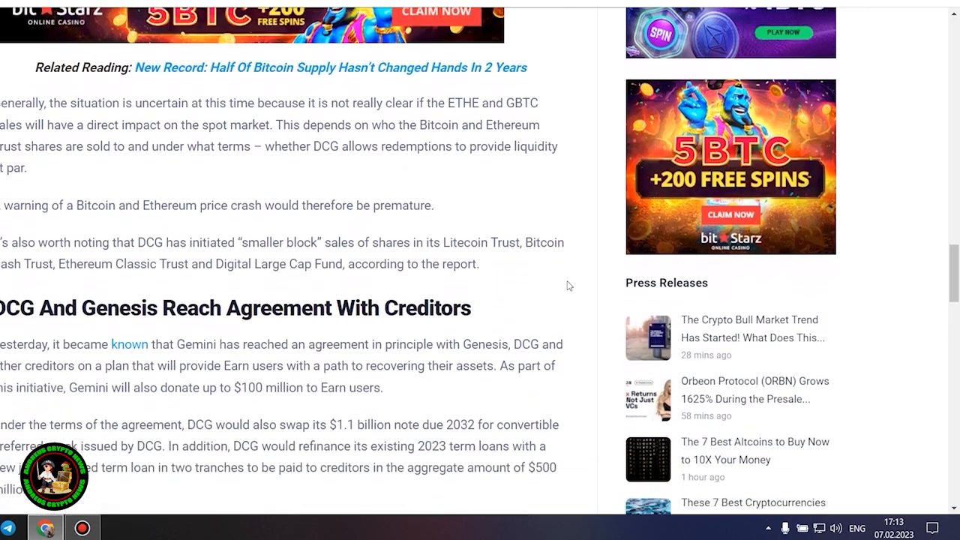
pyautogui.scroll(-1, 568, 285)
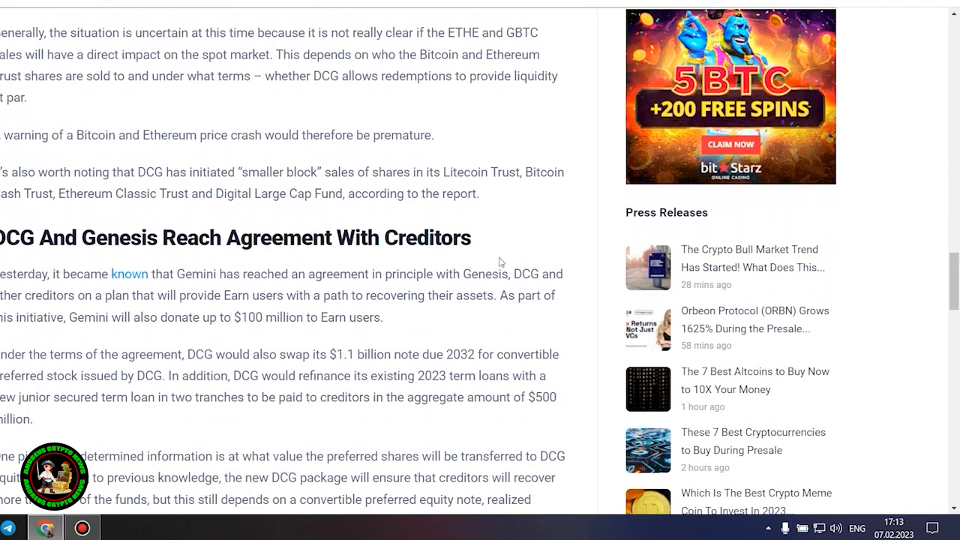
# Highlight the 'DCG And Genesis Reach Agreement With Creditors' heading, then deselect it
pyautogui.moveTo(480, 237); pyautogui.dragTo(1, 238)
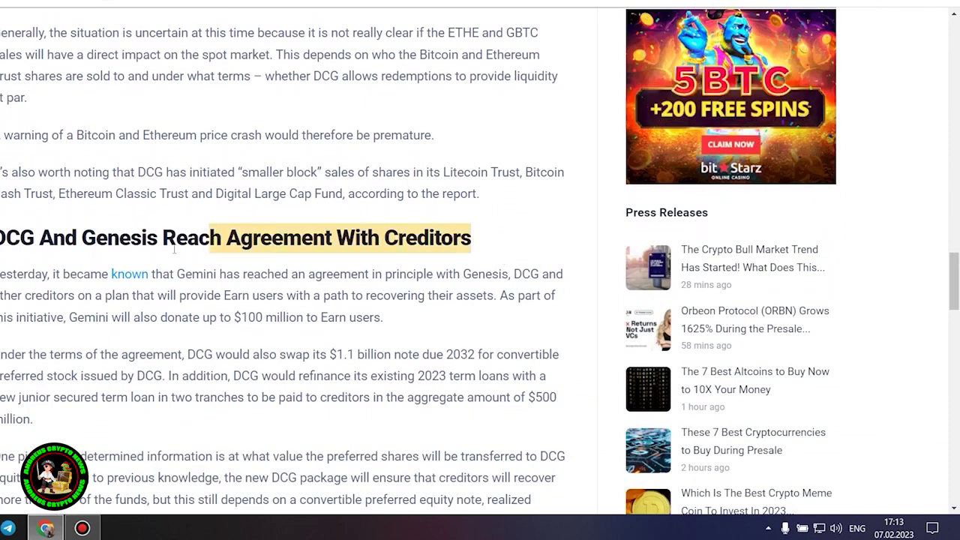
pyautogui.click(608, 245)
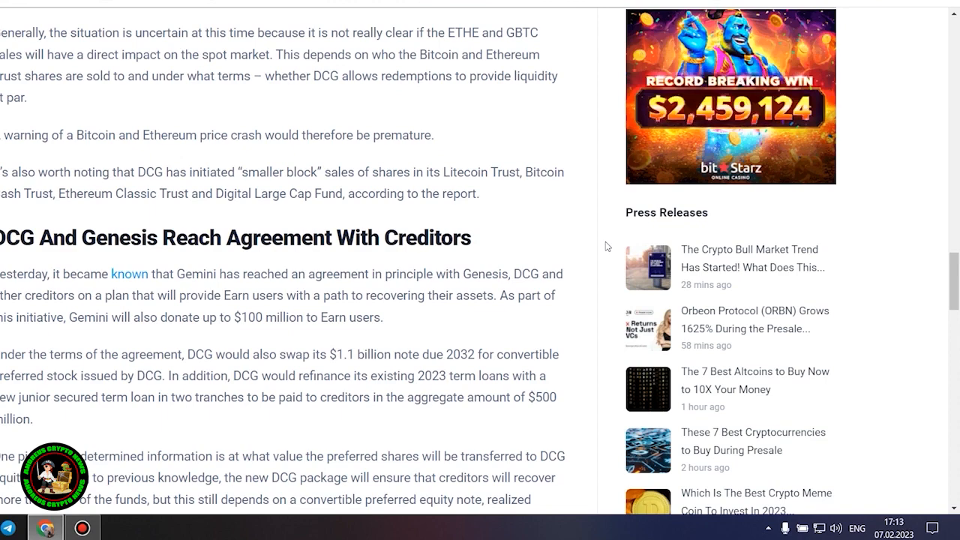
pyautogui.scroll(-2, 607, 246)
pyautogui.scroll(-2, 607, 246)
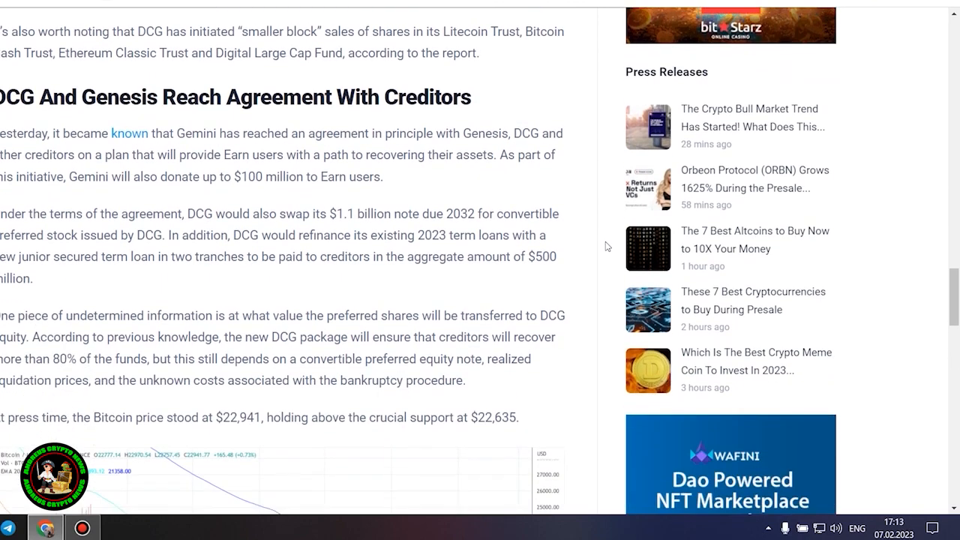
pyautogui.scroll(-3, 607, 246)
pyautogui.scroll(-2, 607, 246)
pyautogui.scroll(3, 607, 246)
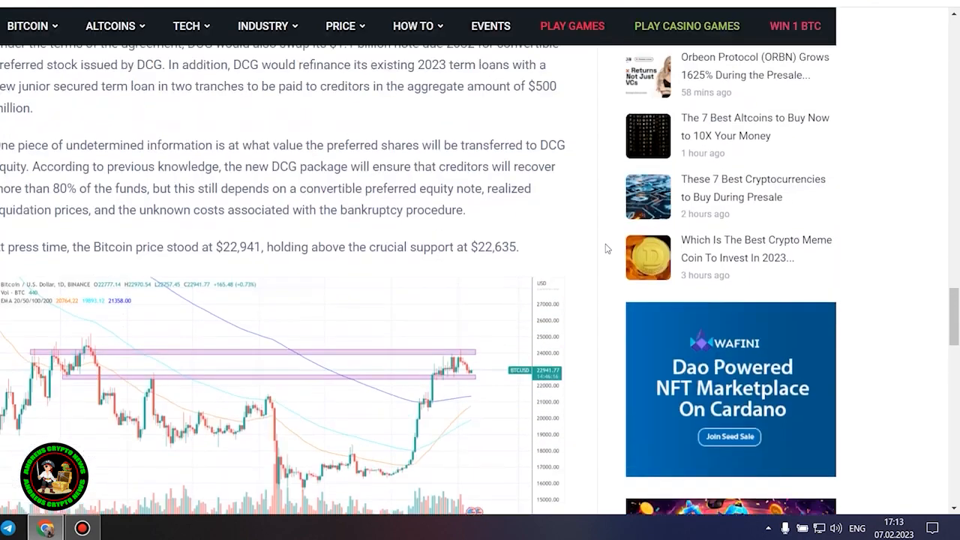
pyautogui.scroll(1, 606, 246)
pyautogui.scroll(1, 607, 246)
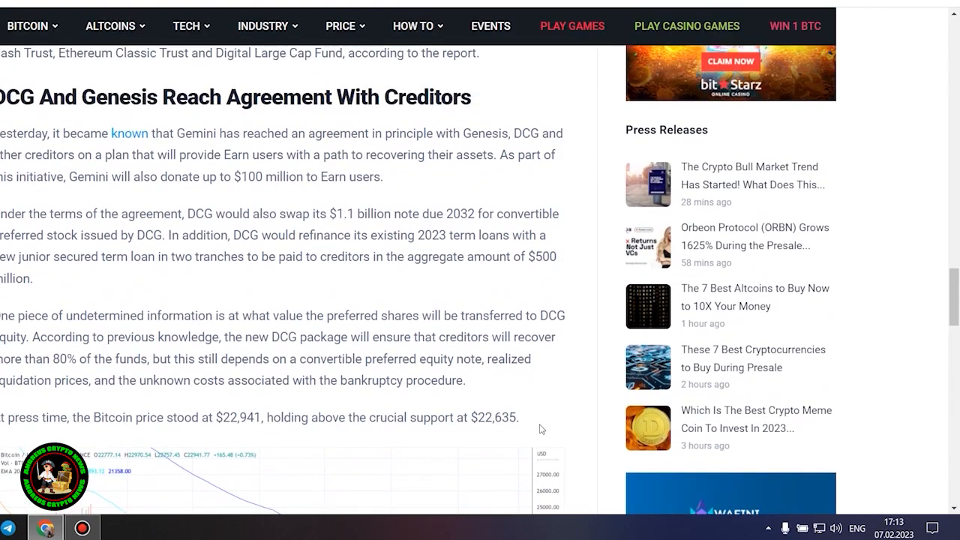
pyautogui.moveTo(521, 418)
pyautogui.mouseDown()
pyautogui.moveTo(295, 281)
pyautogui.moveTo(129, 133)
pyautogui.mouseUp()
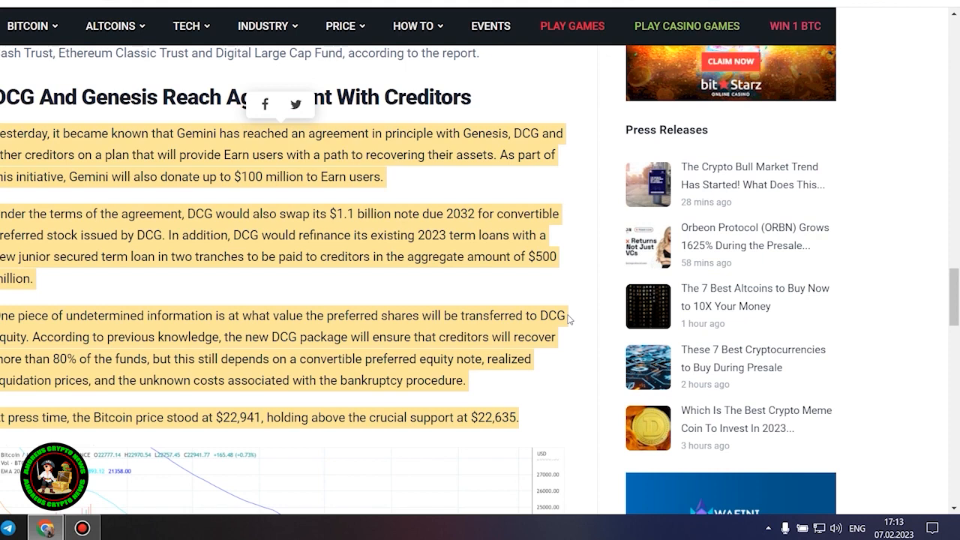
pyautogui.scroll(-3, 585, 343)
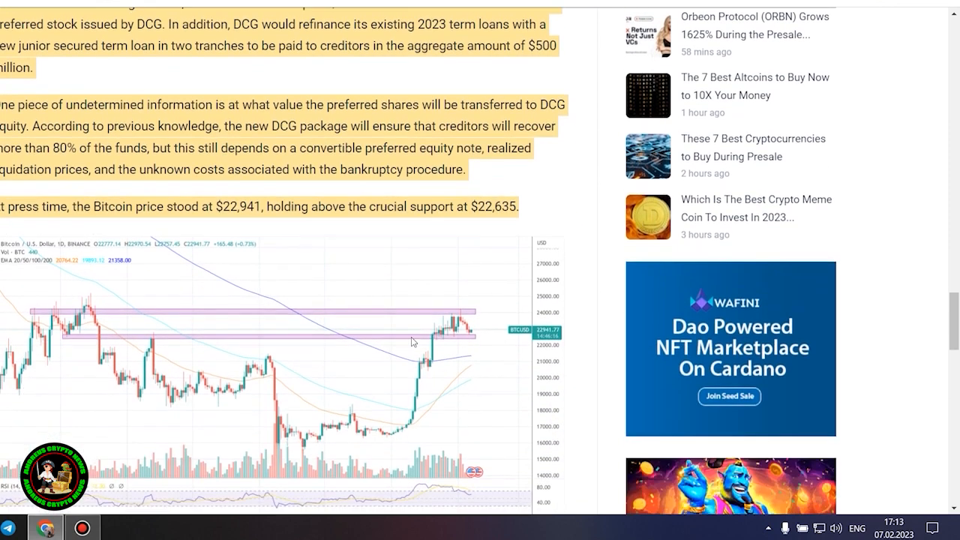
pyautogui.scroll(-1, 280, 382)
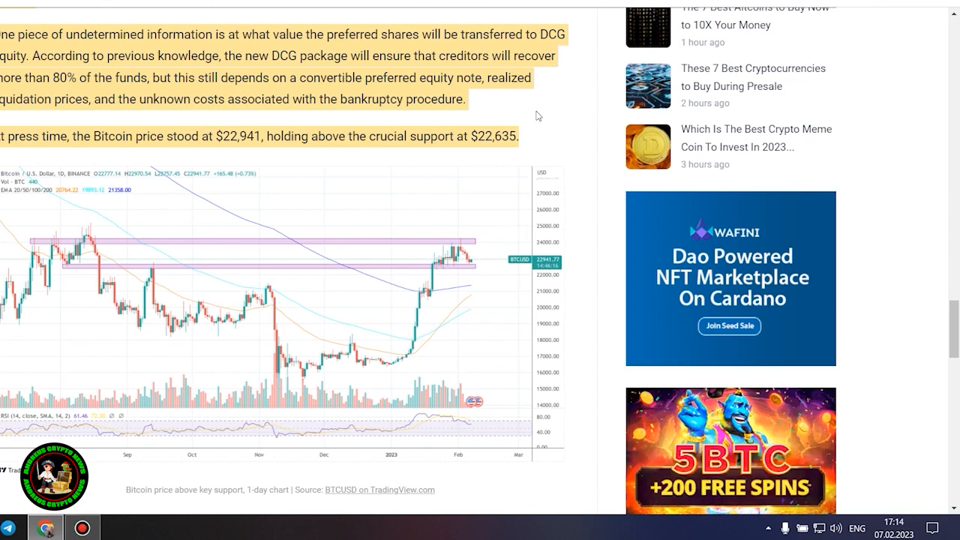
pyautogui.scroll(2, 577, 98)
pyautogui.scroll(1, 576, 98)
# Highlight the $22,635 support price and the '$100 million to Earn users' phrase in turn
pyautogui.click(571, 262)
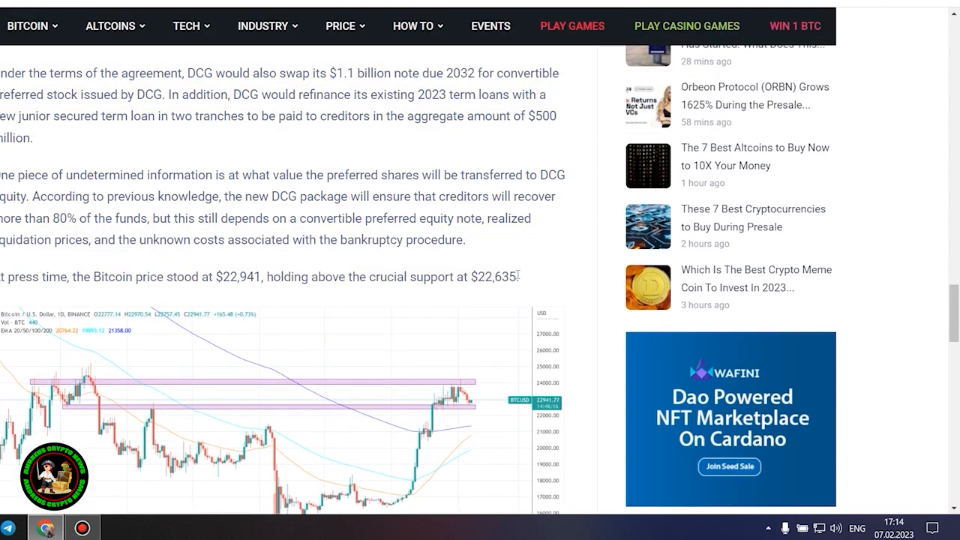
pyautogui.moveTo(518, 276); pyautogui.dragTo(472, 276)
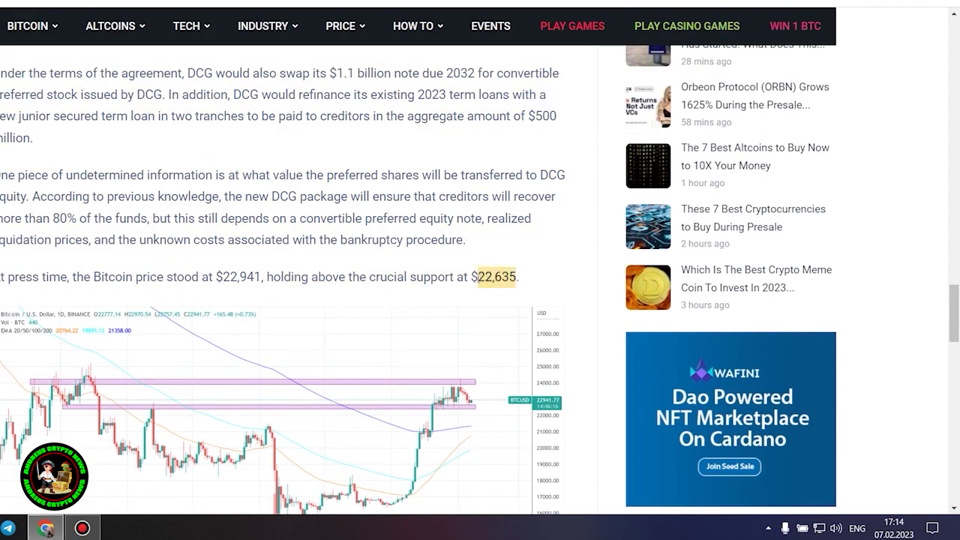
pyautogui.click(548, 274)
pyautogui.scroll(3, 548, 274)
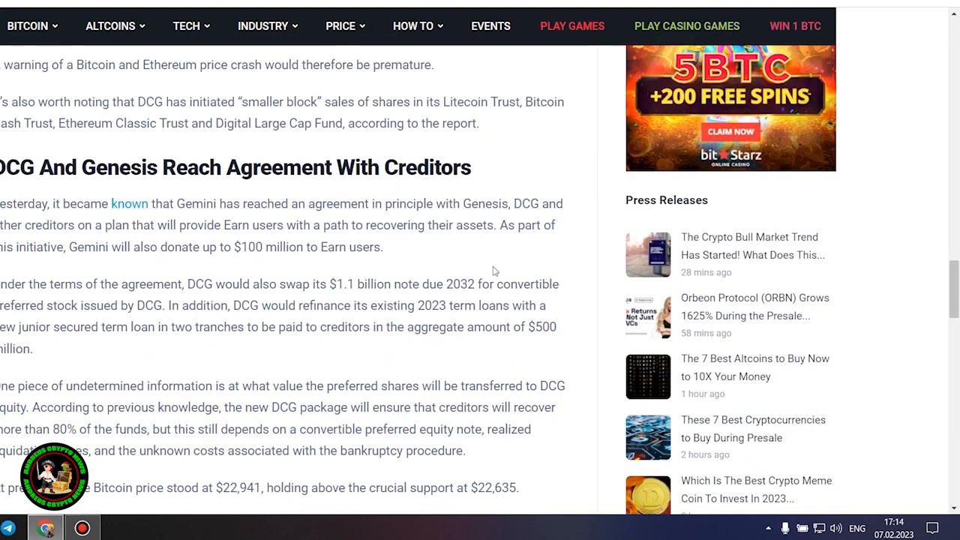
pyautogui.moveTo(381, 247); pyautogui.dragTo(233, 248)
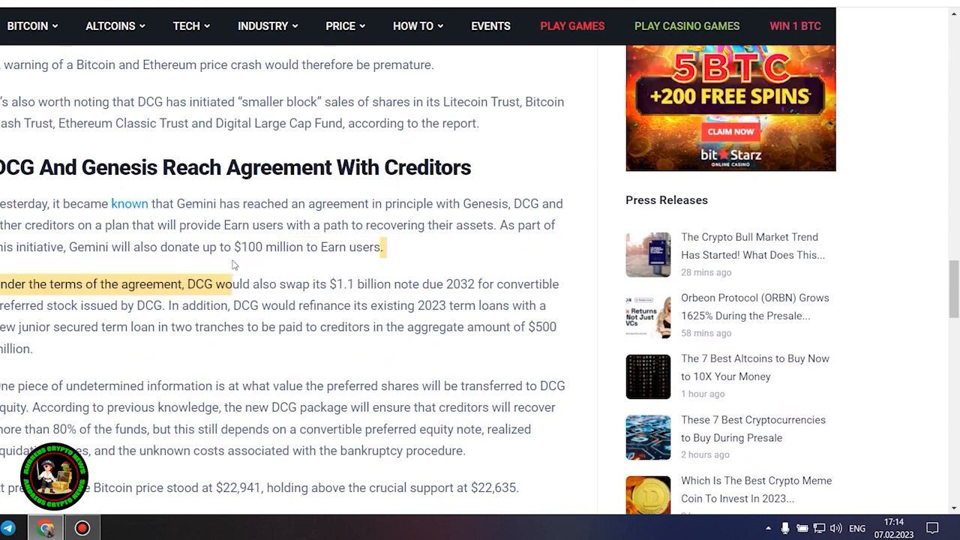
pyautogui.click(576, 264)
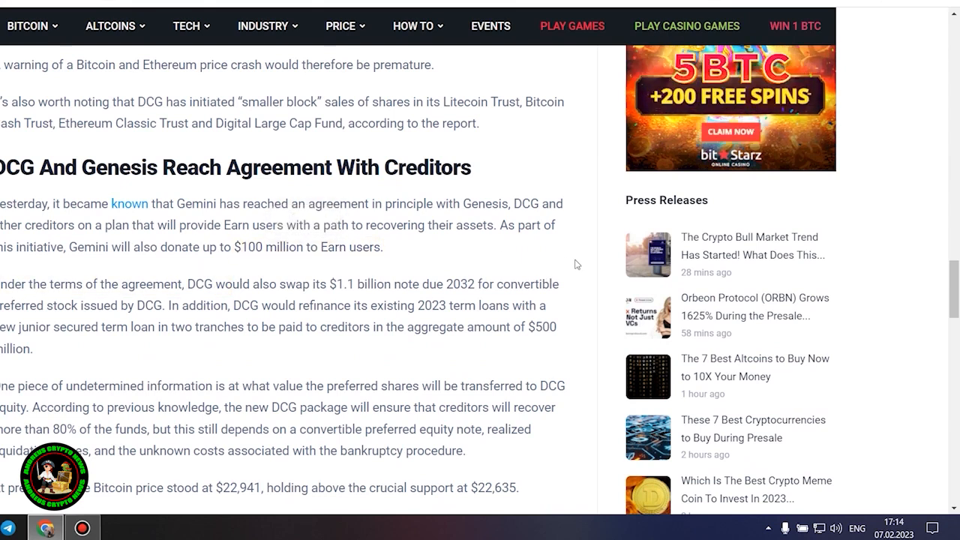
pyautogui.moveTo(954, 288); pyautogui.dragTo(954, 82)
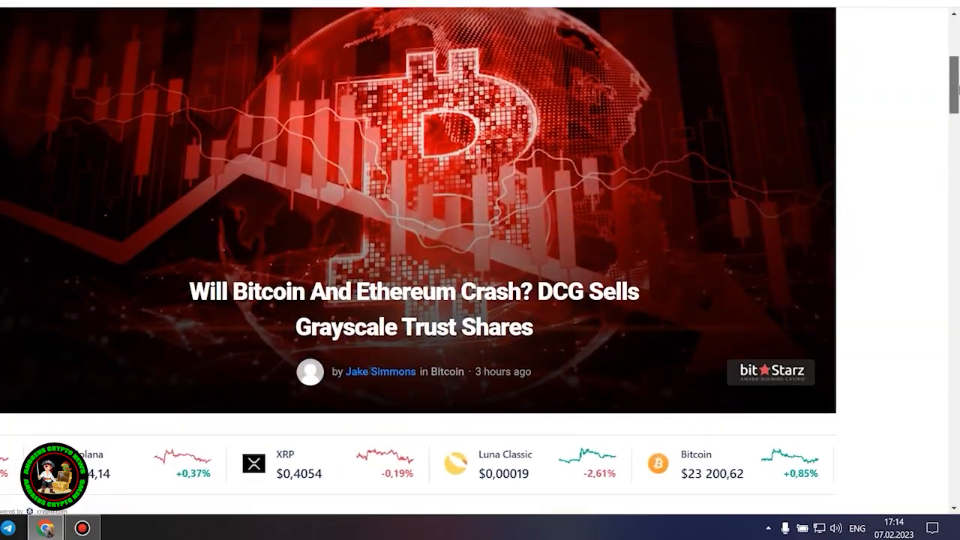
pyautogui.moveTo(953, 83)
pyautogui.mouseDown()
pyautogui.moveTo(954, 368)
pyautogui.moveTo(954, 315)
pyautogui.moveTo(953, 330)
pyautogui.mouseUp()
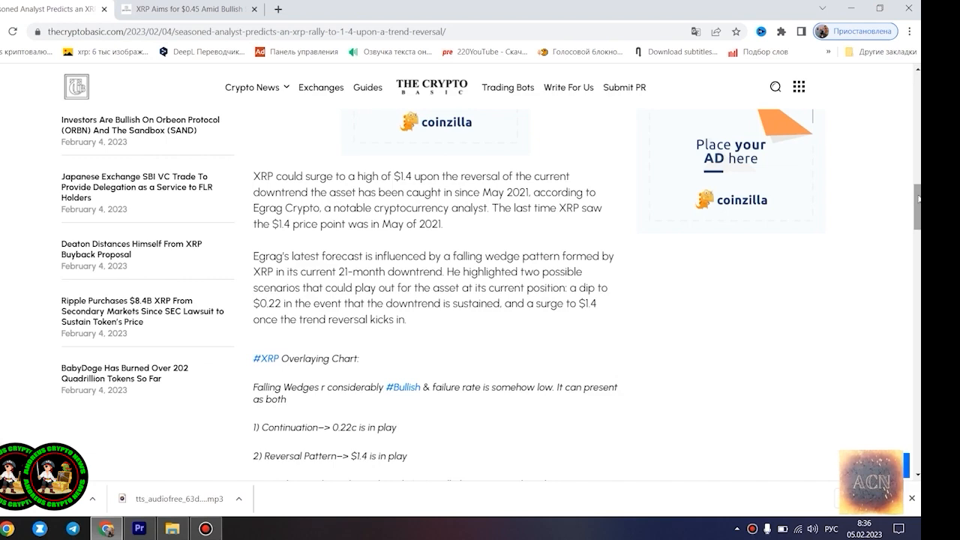
pyautogui.moveTo(917, 197); pyautogui.dragTo(918, 217)
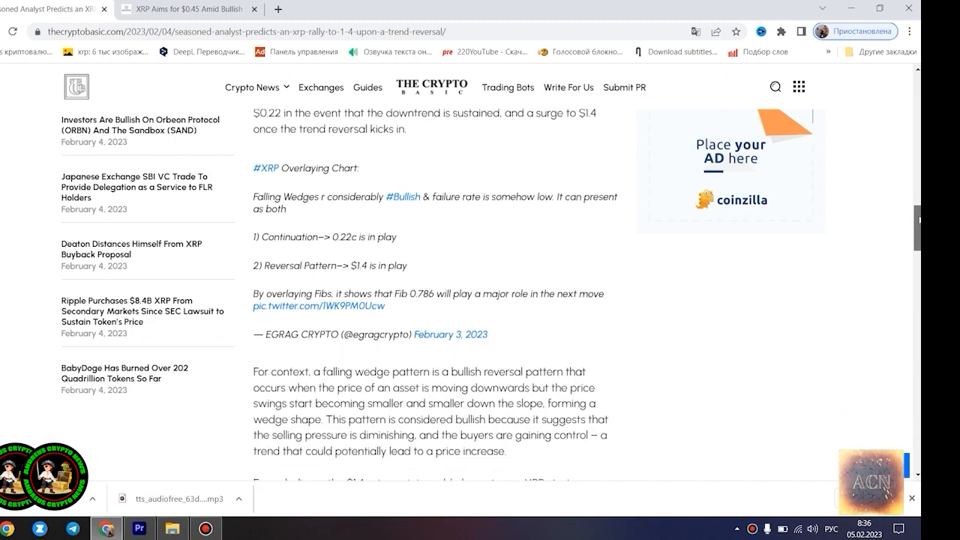
pyautogui.moveTo(918, 218); pyautogui.dragTo(918, 222)
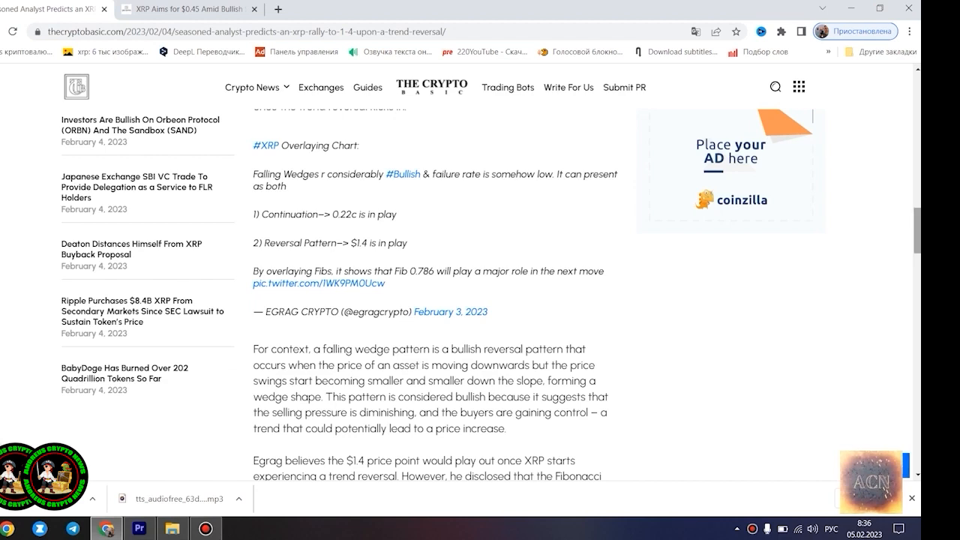
pyautogui.scroll(-1, 435, 300)
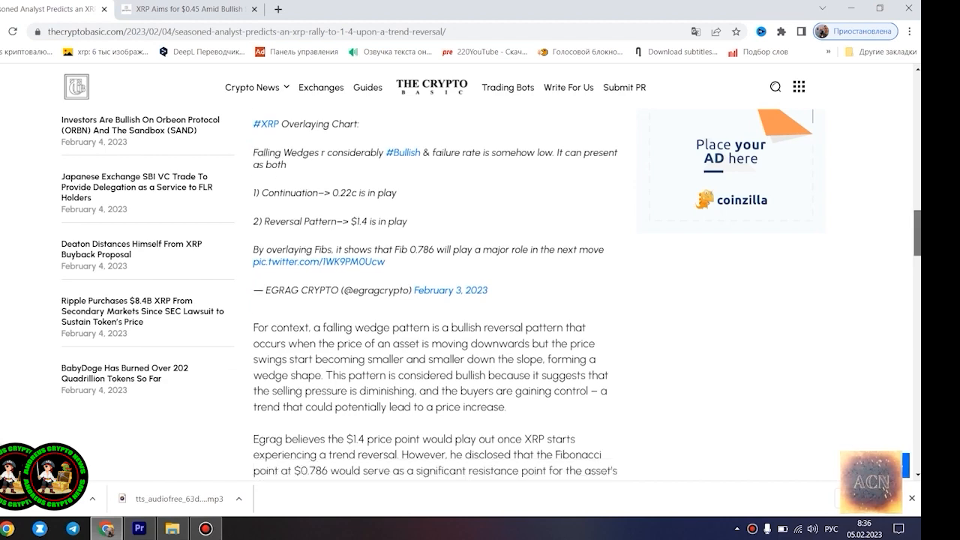
pyautogui.scroll(-2, 435, 300)
pyautogui.scroll(-1, 435, 300)
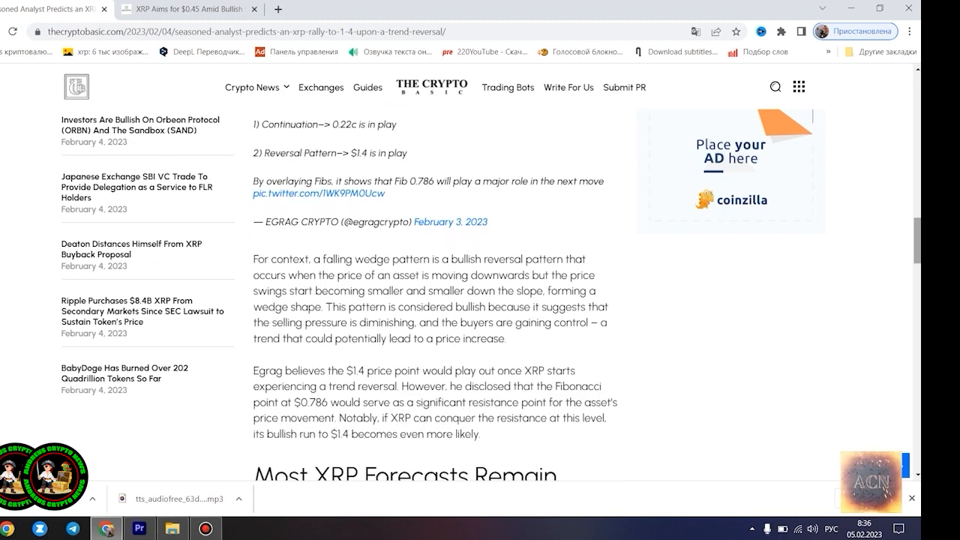
# Highlight the falling-wedge paragraphs, the 2017 bottom tweet and the bullish XRP forecasts paragraph
pyautogui.moveTo(503, 473); pyautogui.dragTo(253, 264)
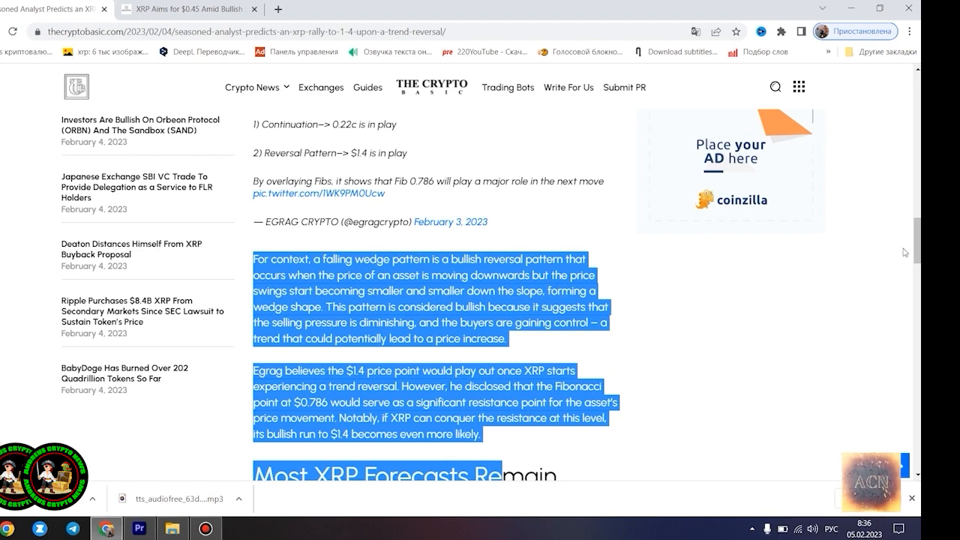
pyautogui.click(882, 259)
pyautogui.moveTo(917, 240); pyautogui.dragTo(916, 276)
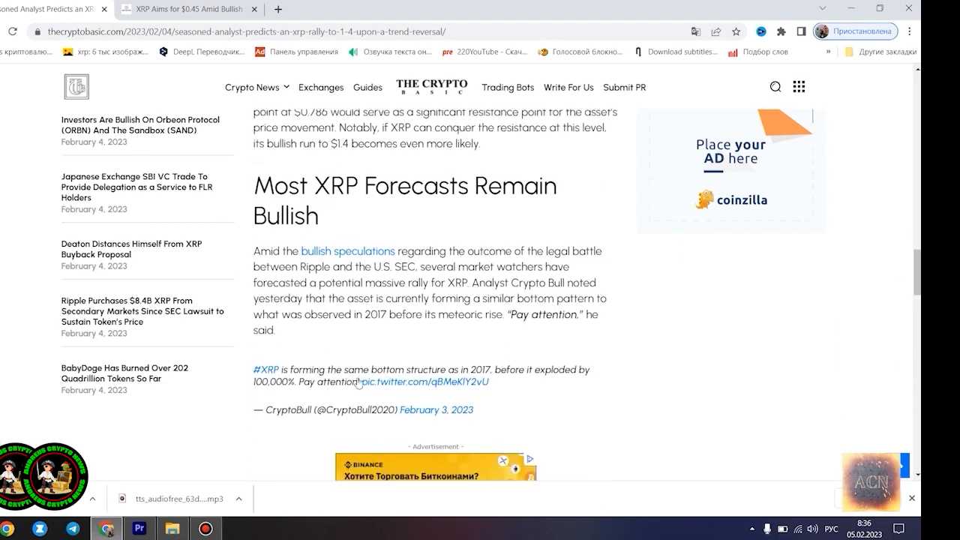
pyautogui.moveTo(253, 369); pyautogui.dragTo(294, 382)
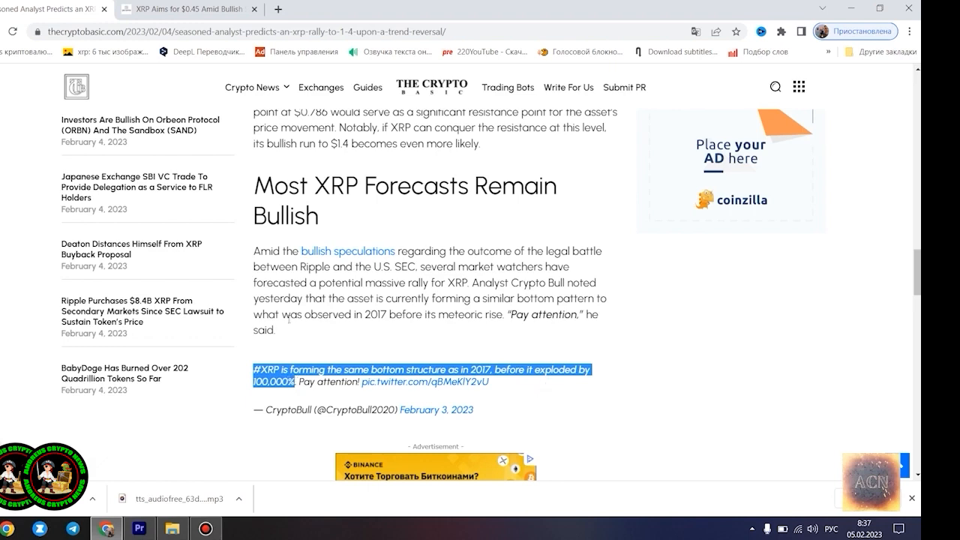
pyautogui.moveTo(289, 330); pyautogui.dragTo(252, 255)
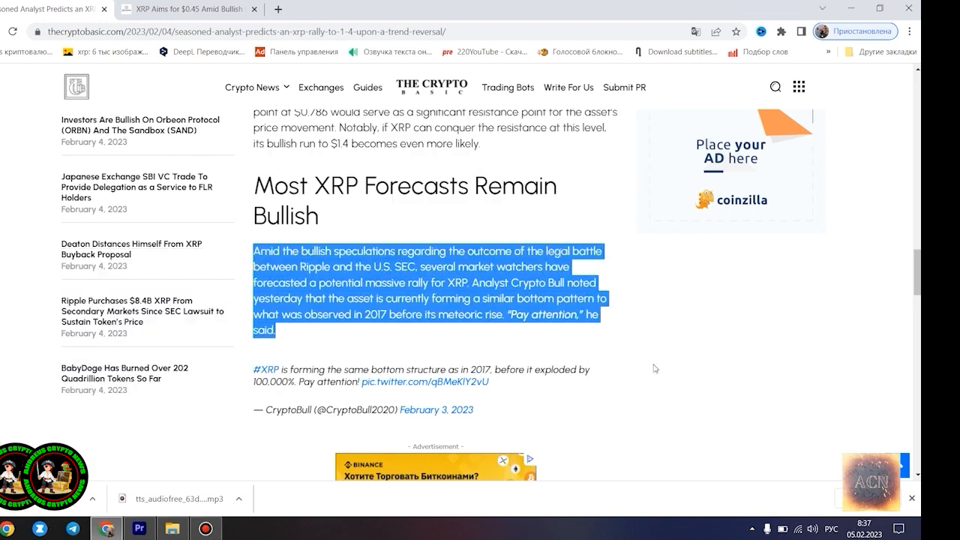
pyautogui.click(726, 377)
pyautogui.scroll(-5, 726, 377)
pyautogui.scroll(-5, 726, 377)
pyautogui.scroll(-1, 816, 298)
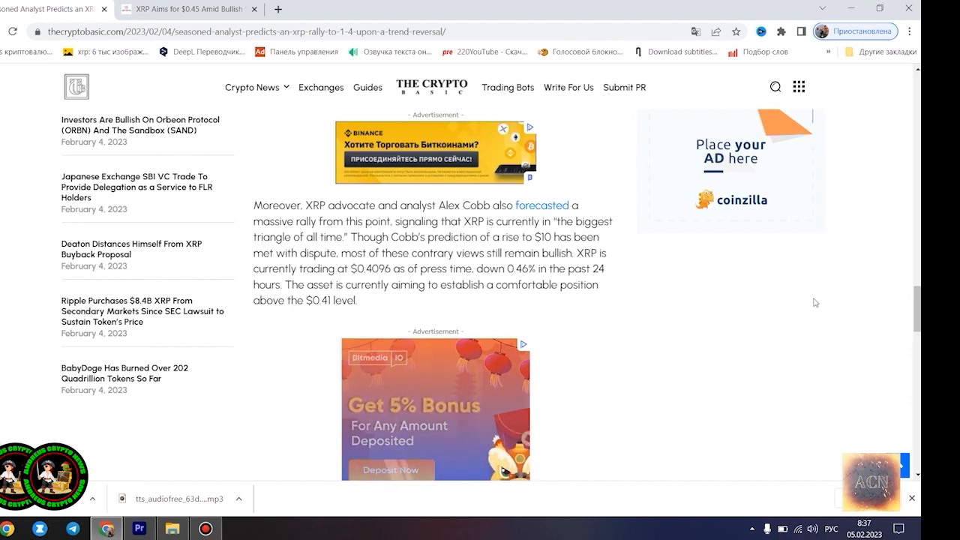
# Dismiss the finished download bar and switch to the 'XRP Aims for $0.45' article
pyautogui.click(911, 498)
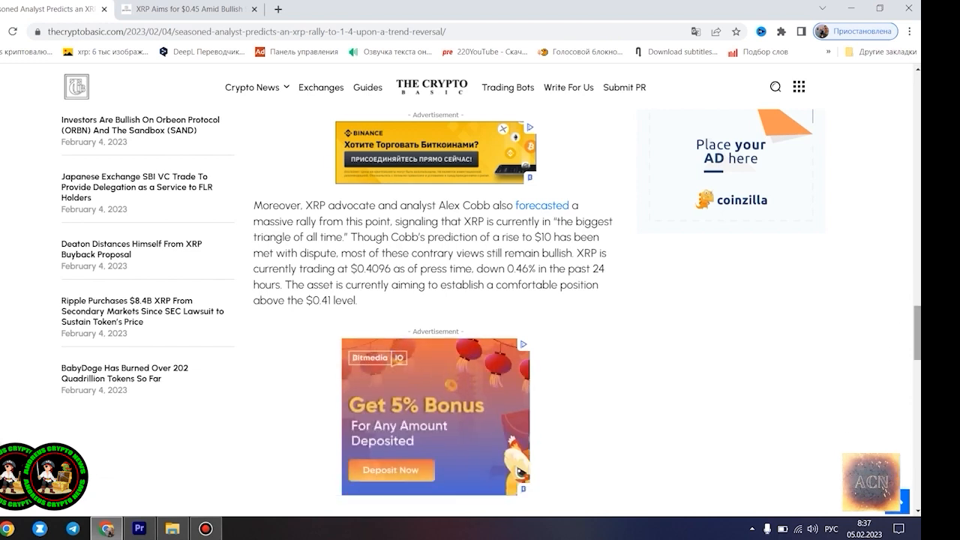
pyautogui.scroll(-2, 890, 412)
pyautogui.scroll(-1, 890, 412)
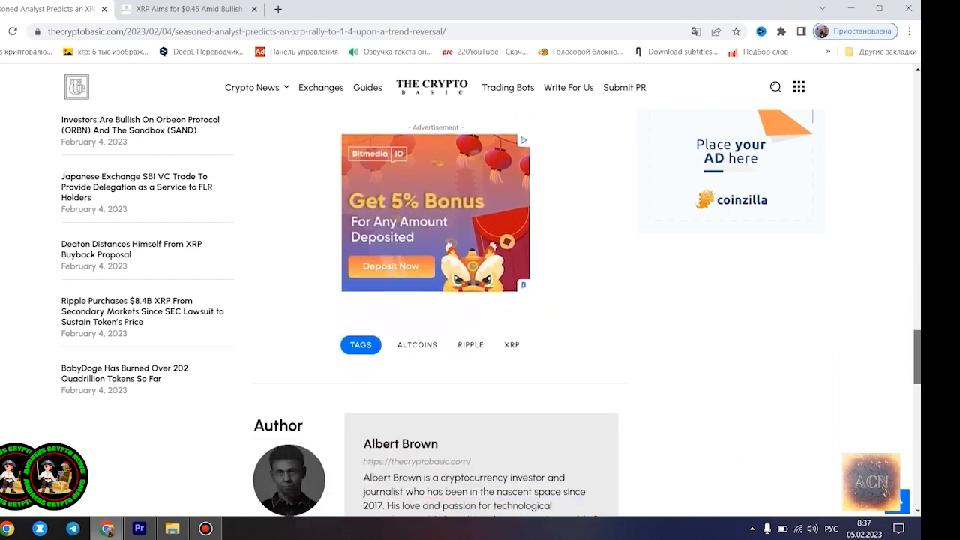
pyautogui.scroll(1, 890, 411)
pyautogui.click(191, 9)
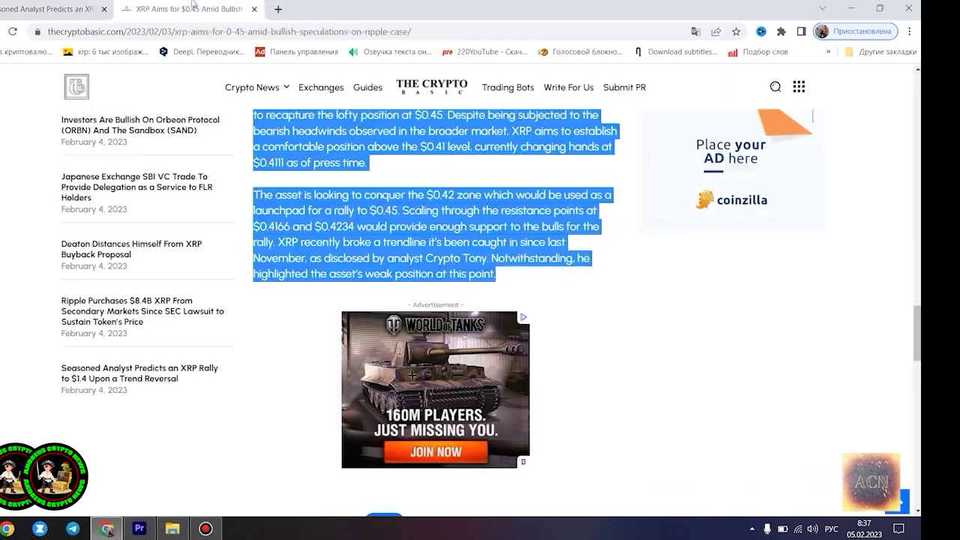
# Highlight the 'XRP Aims for $0.45' title, then its opening paragraph about the $0.45 target
pyautogui.click(634, 300)
pyautogui.scroll(5, 634, 300)
pyautogui.scroll(5, 562, 285)
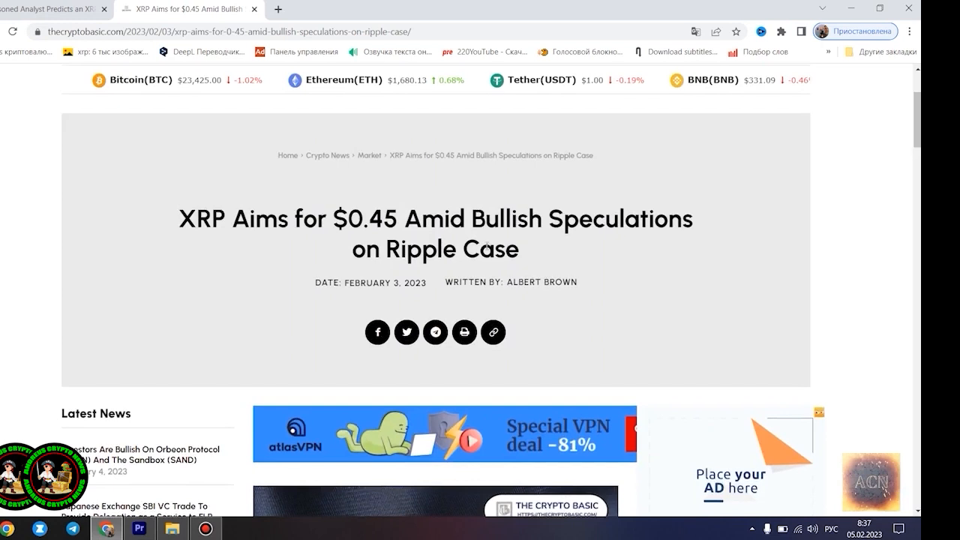
pyautogui.moveTo(527, 258); pyautogui.dragTo(175, 220)
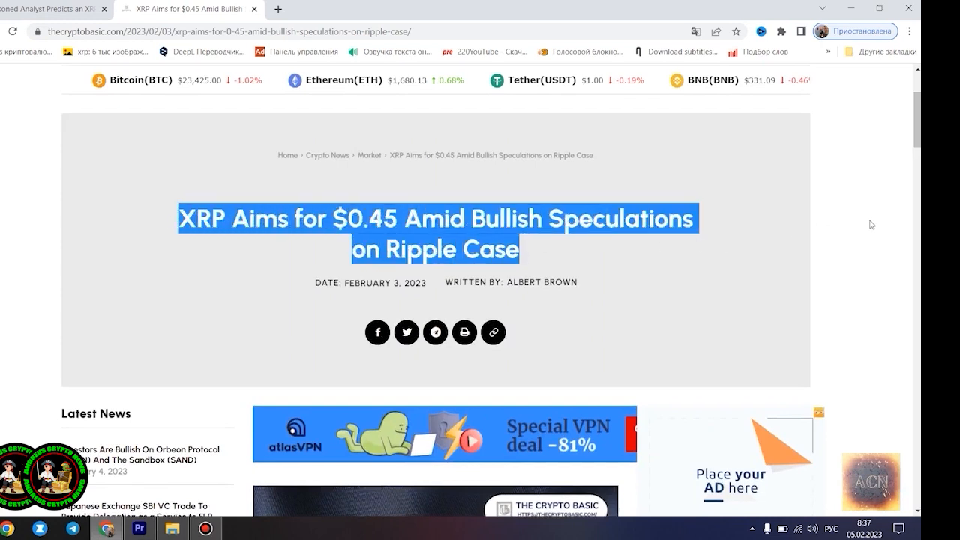
pyautogui.click(762, 267)
pyautogui.scroll(-5, 763, 266)
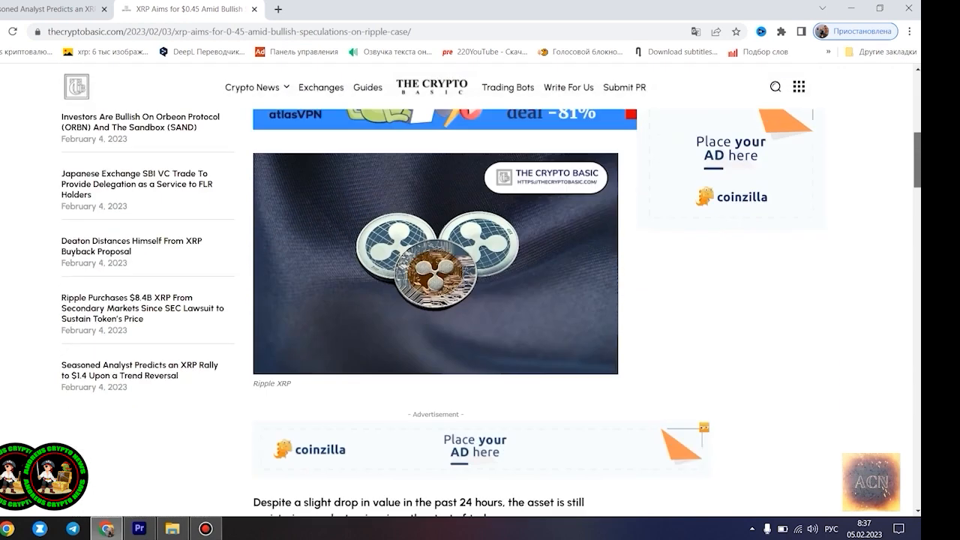
pyautogui.scroll(-3, 763, 266)
pyautogui.scroll(-5, 480, 300)
pyautogui.scroll(-1, 480, 299)
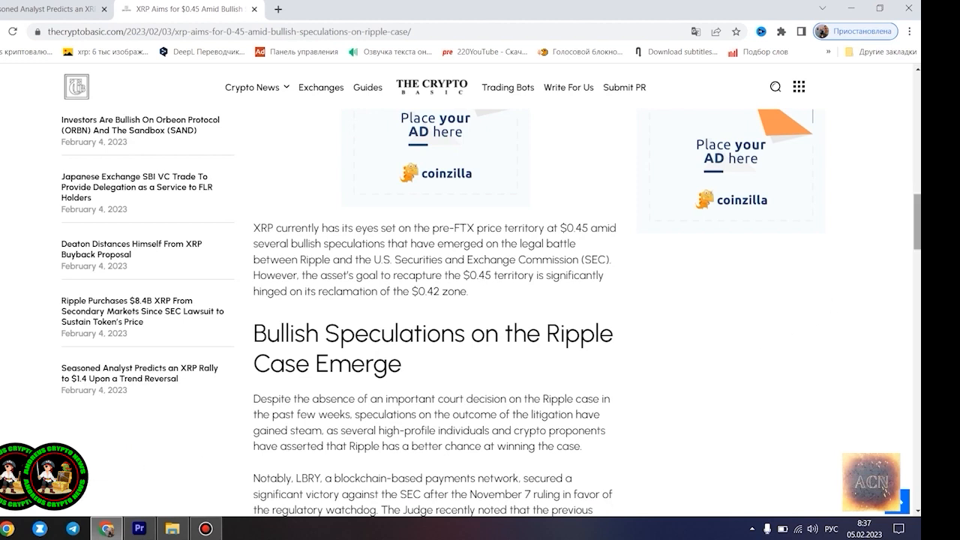
pyautogui.moveTo(486, 334); pyautogui.dragTo(252, 236)
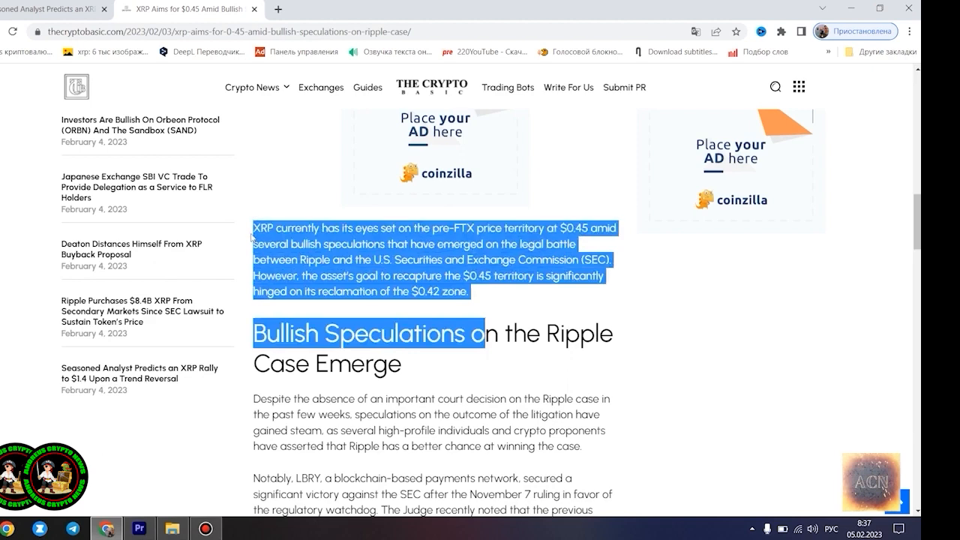
# Extend the highlight over the full 'Bullish Speculations on the Ripple Case Emerge' heading, then deselect
pyautogui.moveTo(424, 367); pyautogui.dragTo(250, 232)
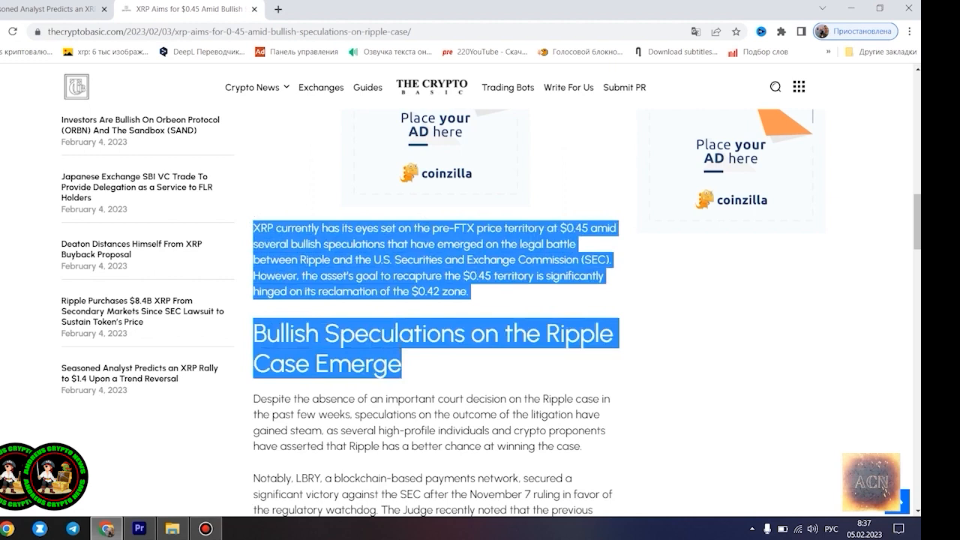
pyautogui.scroll(-3, 435, 300)
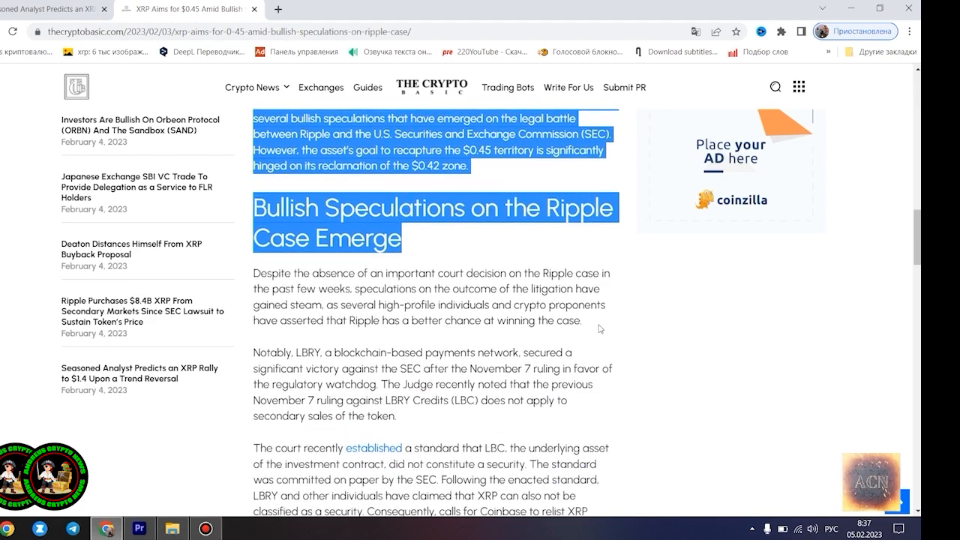
pyautogui.click(266, 174)
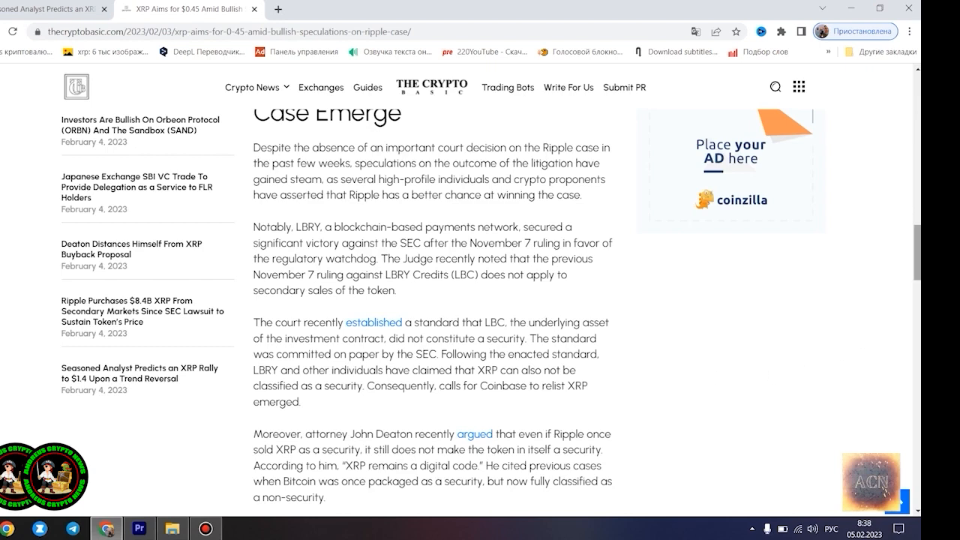
pyautogui.scroll(-3, 434, 300)
pyautogui.scroll(-2, 433, 300)
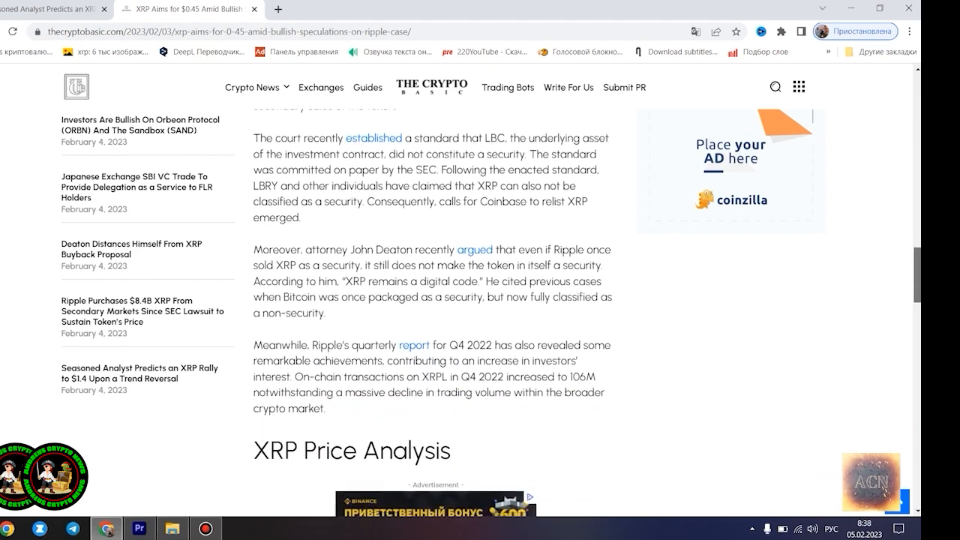
pyautogui.scroll(-1, 433, 300)
pyautogui.scroll(-4, 314, 194)
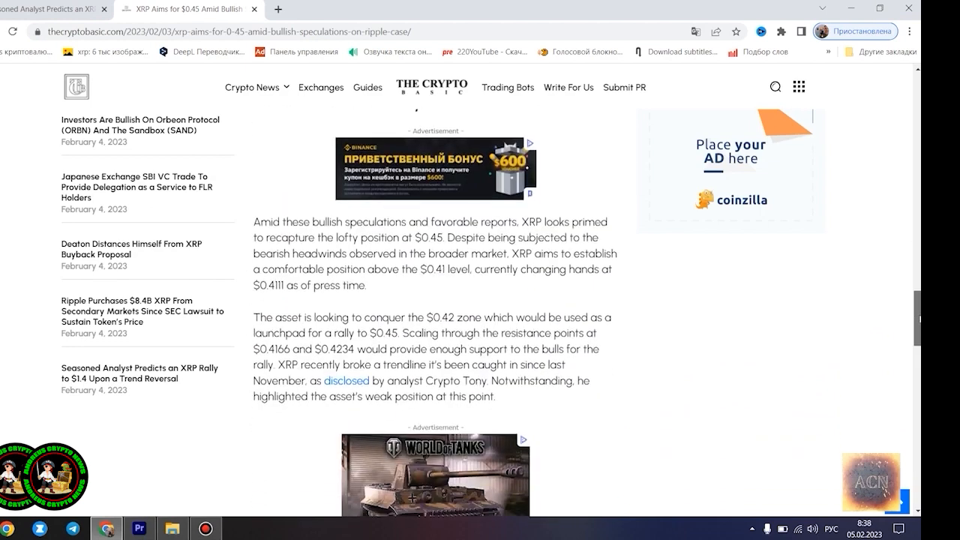
pyautogui.scroll(1, 314, 193)
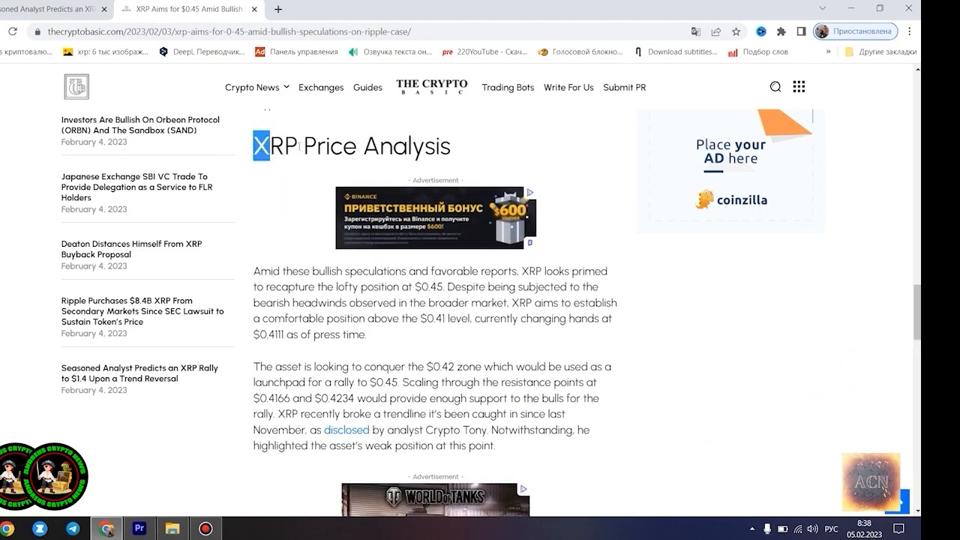
# Highlight the 'XRP Price Analysis' heading, the $0.4111 press-time price and Albert Brown's author bio
pyautogui.moveTo(299, 145); pyautogui.dragTo(440, 146)
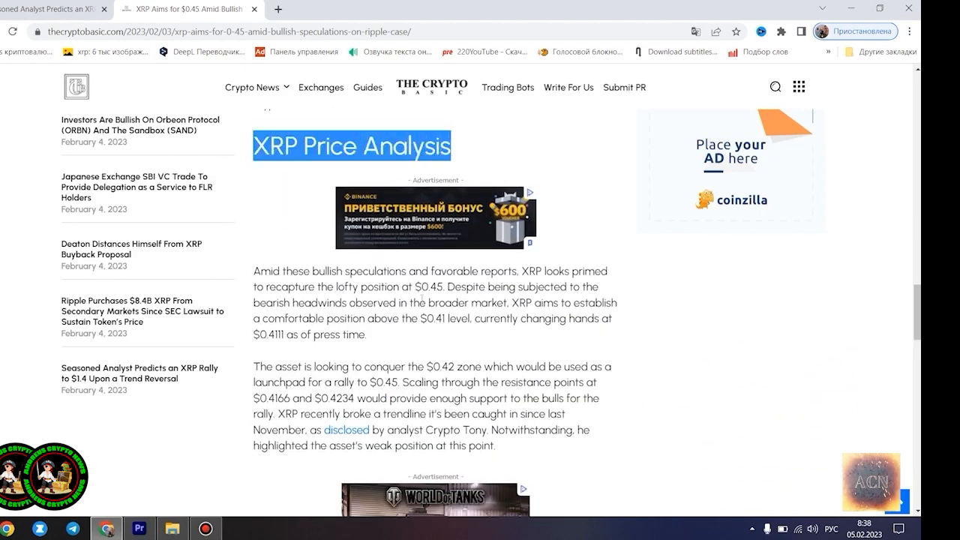
pyautogui.moveTo(400, 287); pyautogui.dragTo(437, 287)
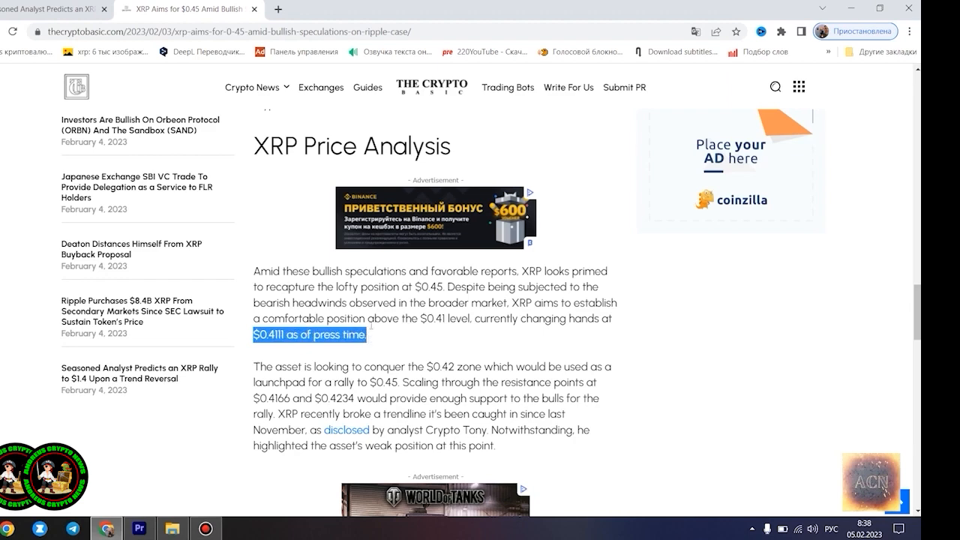
pyautogui.scroll(-2, 555, 354)
pyautogui.scroll(-3, 555, 354)
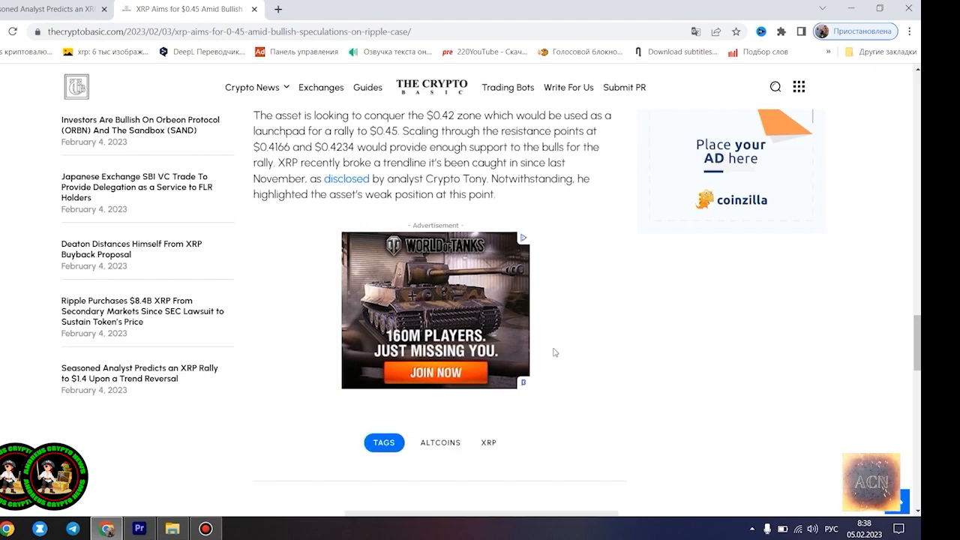
pyautogui.scroll(-5, 555, 351)
pyautogui.scroll(-2, 555, 351)
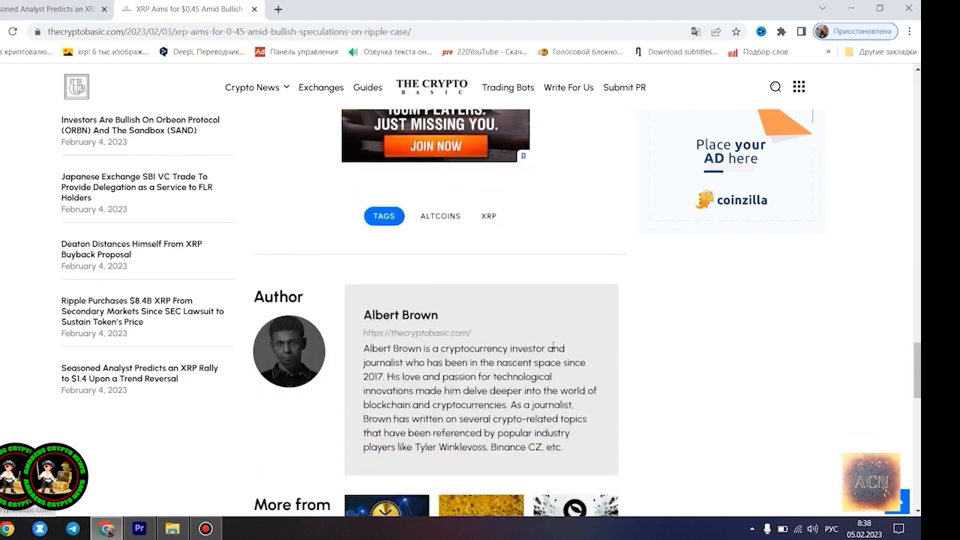
pyautogui.scroll(-2, 555, 351)
pyautogui.moveTo(563, 422); pyautogui.dragTo(347, 300)
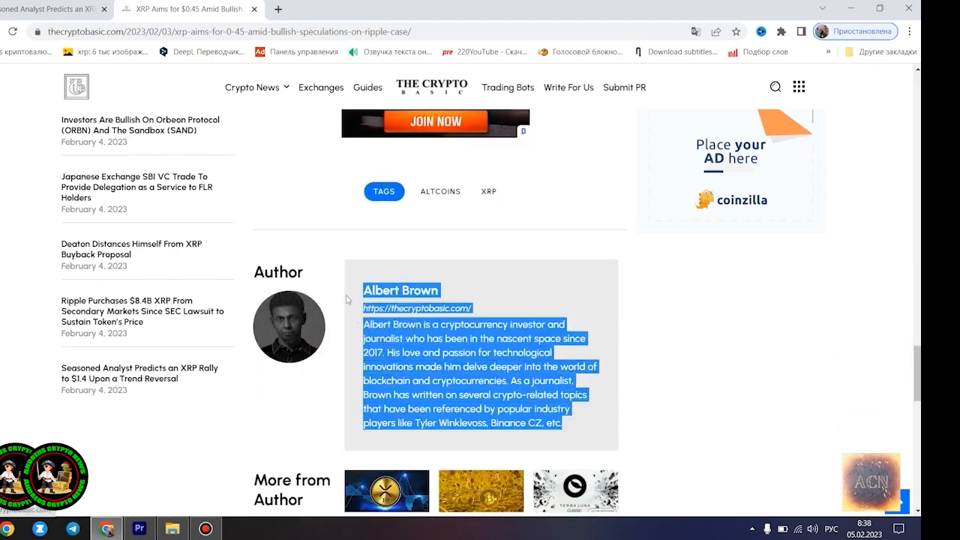